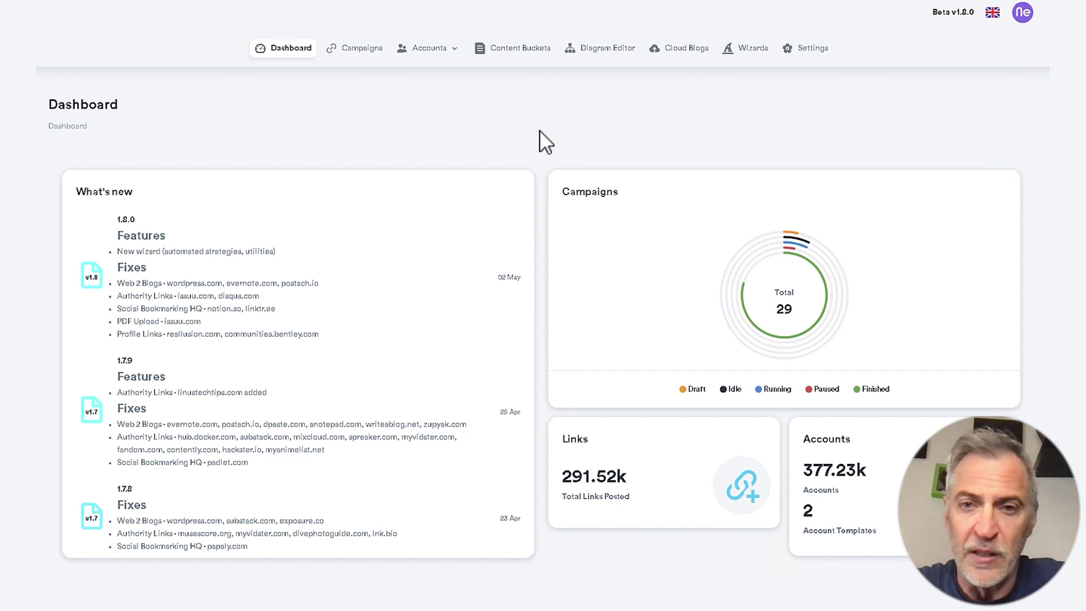
Step: Load the 'Neo - Respect my Authoritah' diagram in the Diagram Editor and zoom out to show it all
{"action": "left_click", "coordinate": [604, 50]}
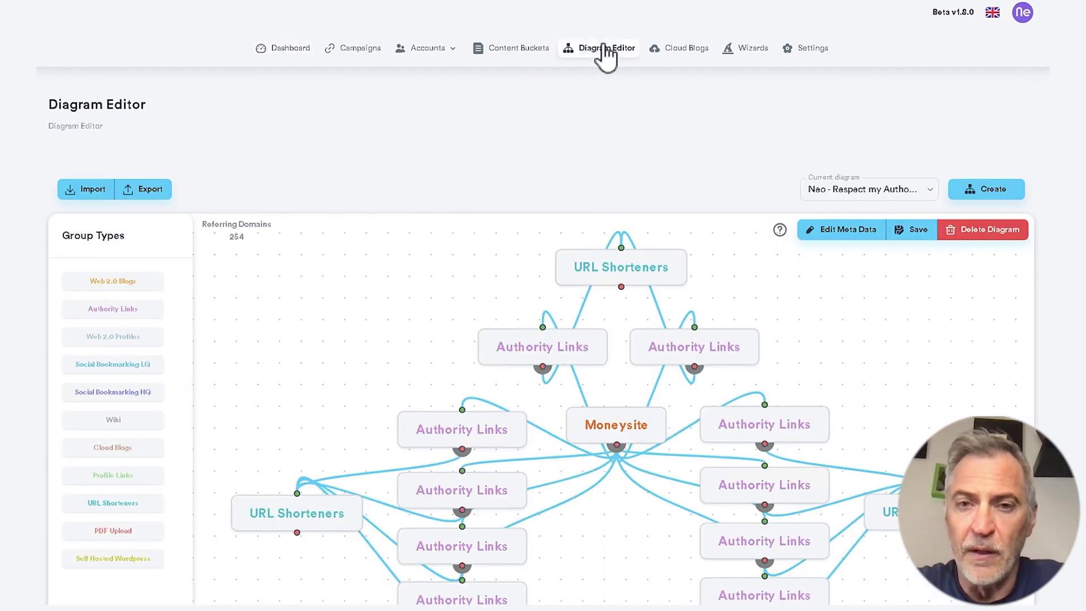
{"action": "left_click", "coordinate": [932, 191]}
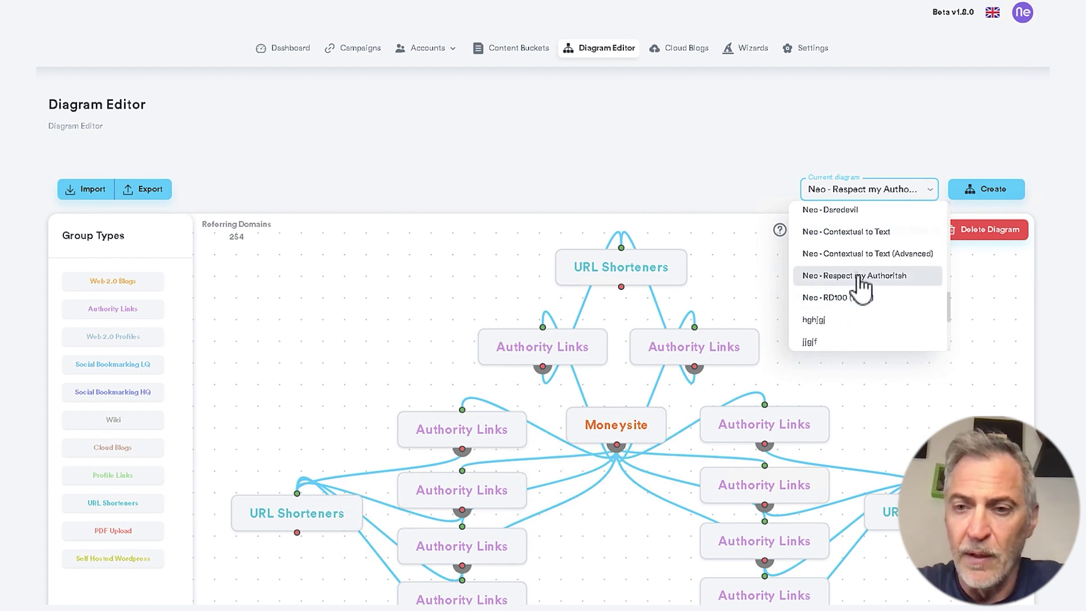
{"action": "left_click", "coordinate": [860, 281]}
{"action": "scroll", "coordinate": [1044, 357], "scroll_direction": "down", "scroll_amount": 2}
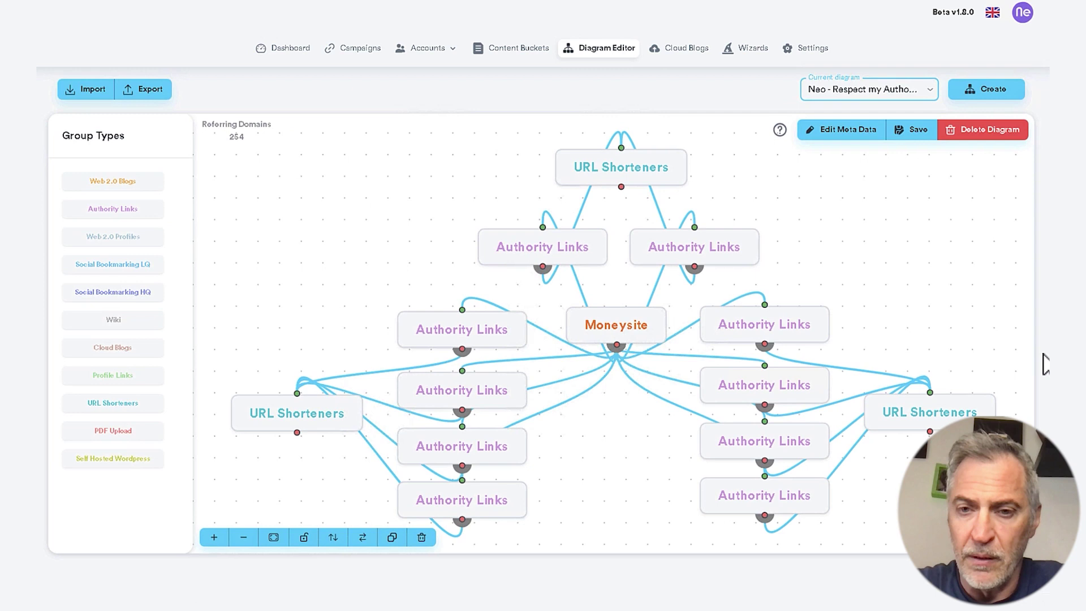
{"action": "left_click", "coordinate": [243, 532]}
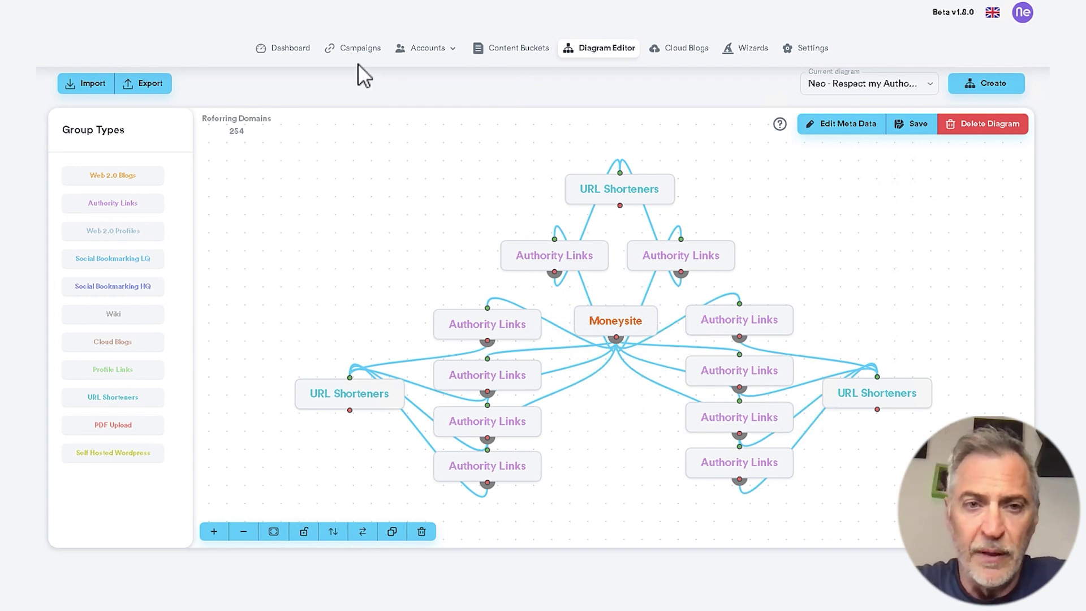
Step: Create a new campaign named 'RMAU 001'
{"action": "left_click", "coordinate": [344, 50]}
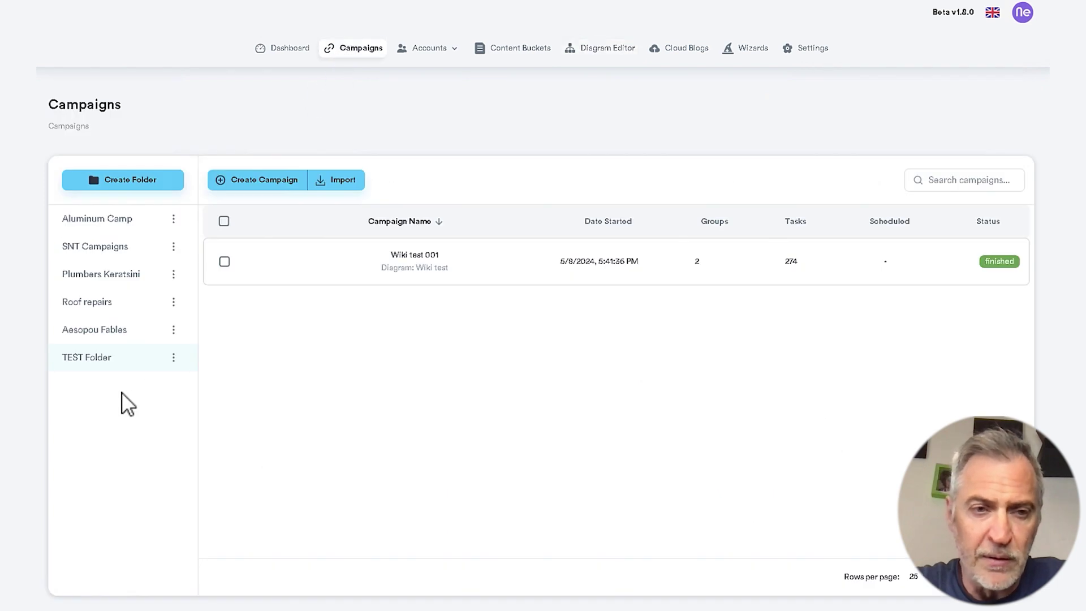
{"action": "left_click", "coordinate": [259, 180]}
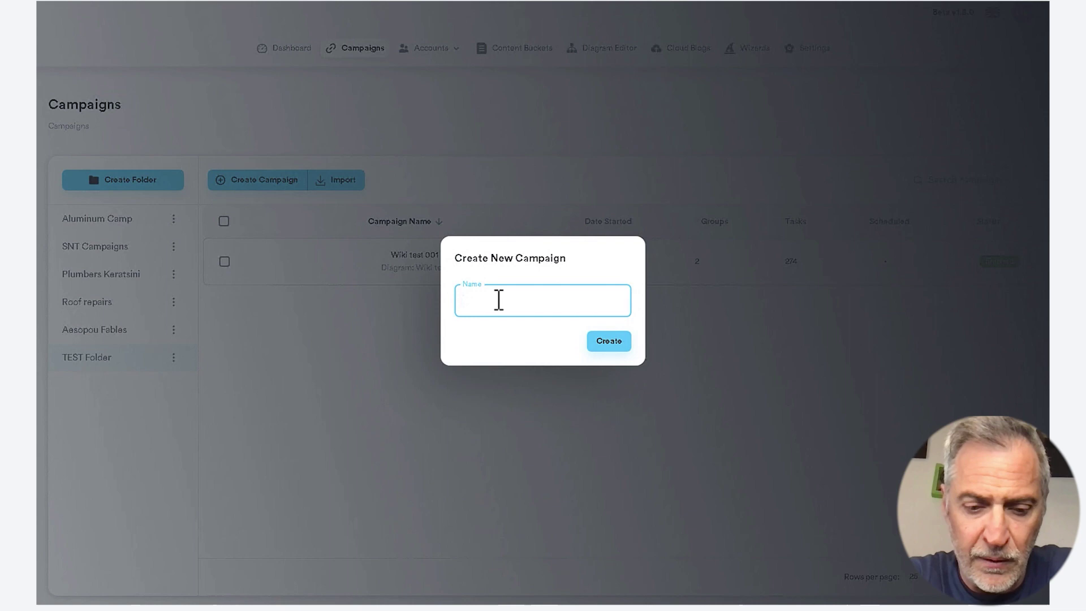
{"action": "type", "text": "RM"}
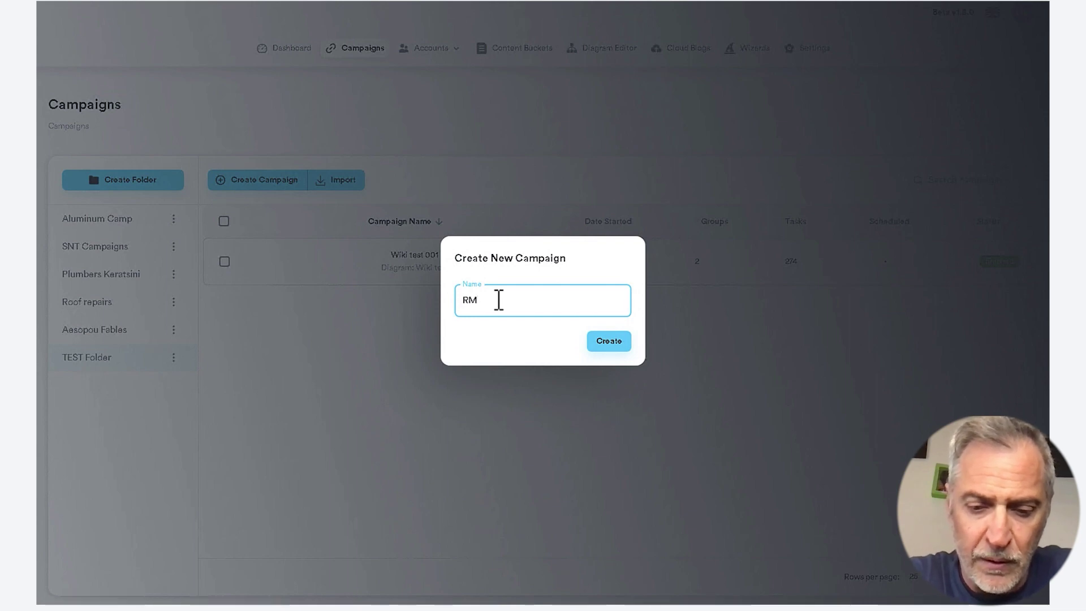
{"action": "type", "text": "AU"}
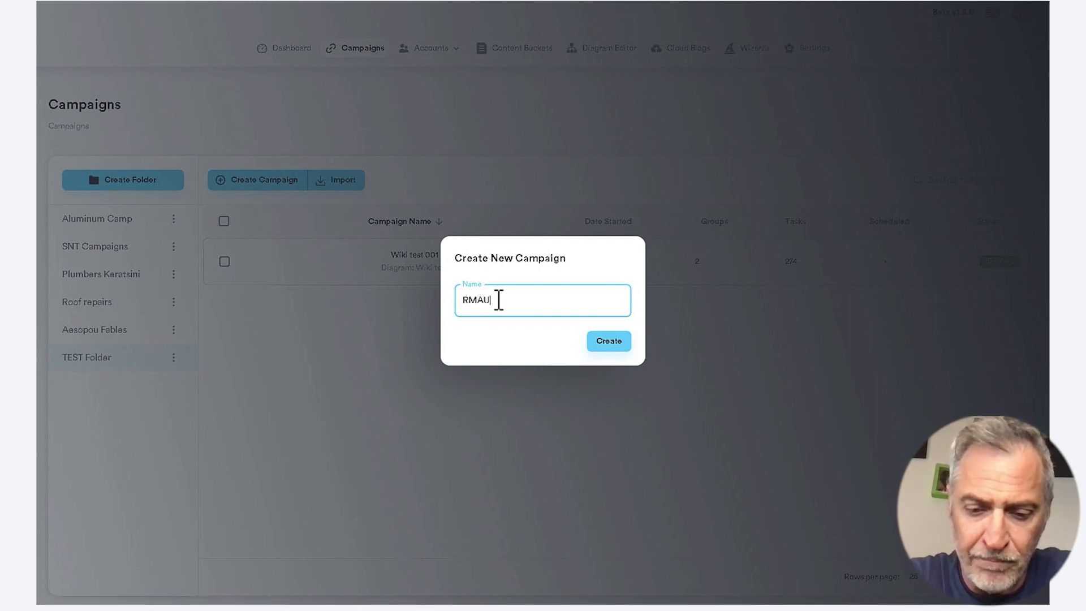
{"action": "type", "text": " 001"}
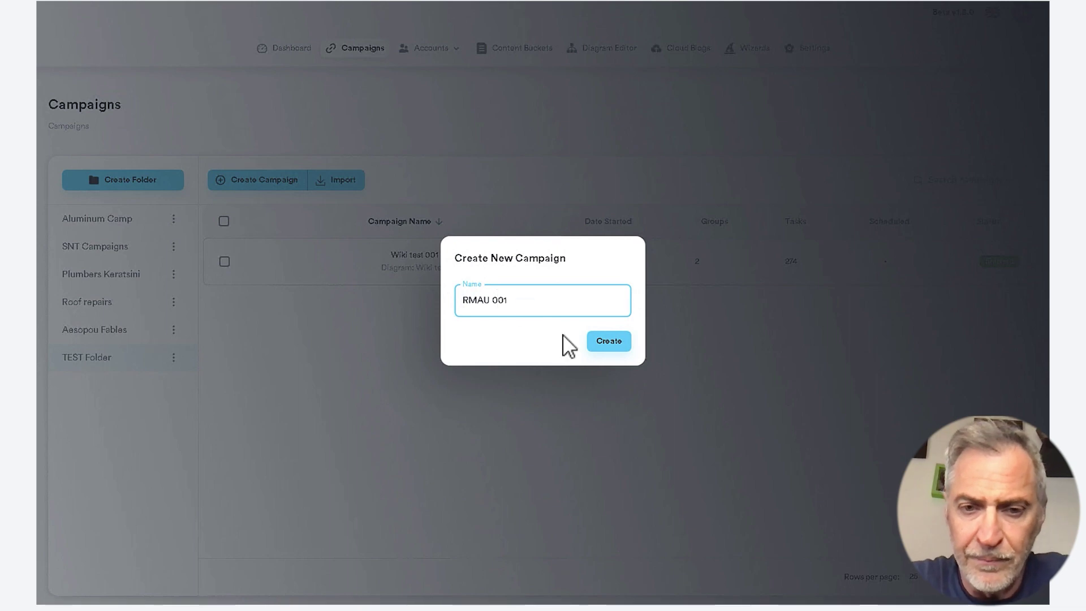
{"action": "left_click", "coordinate": [616, 342]}
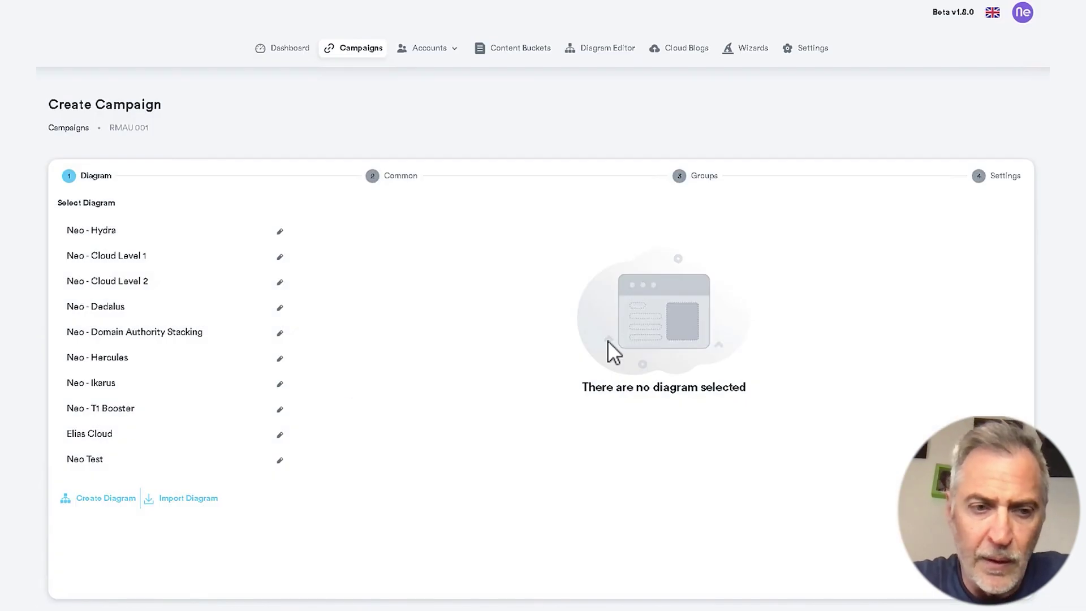
Step: Base the campaign on the 'Neo - Respect my Authoritah' diagram
{"action": "scroll", "coordinate": [165, 411], "scroll_direction": "down", "scroll_amount": 5}
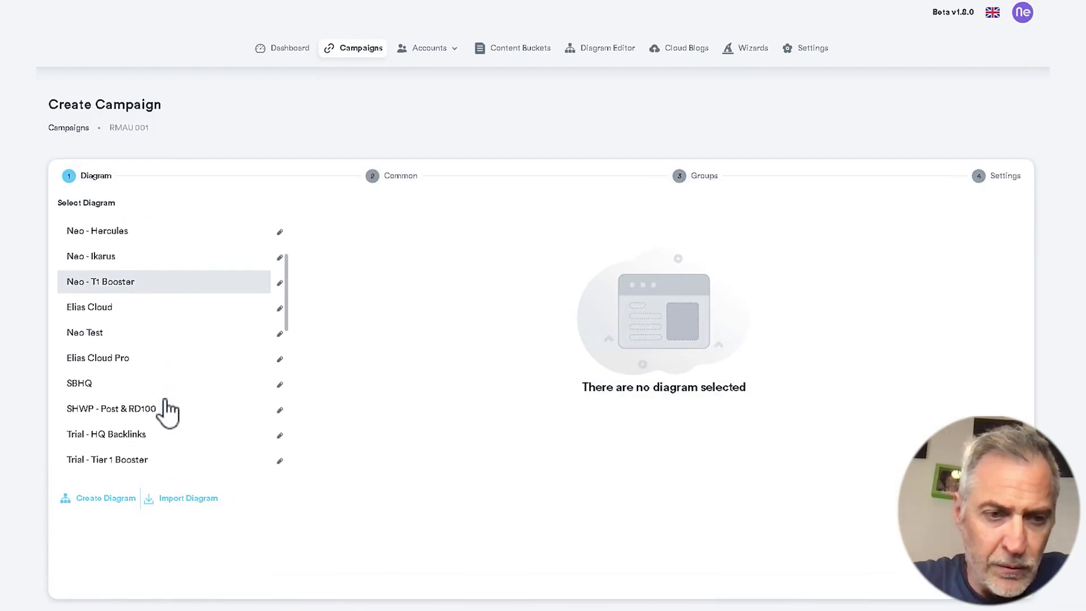
{"action": "scroll", "coordinate": [165, 399], "scroll_direction": "down", "scroll_amount": 7}
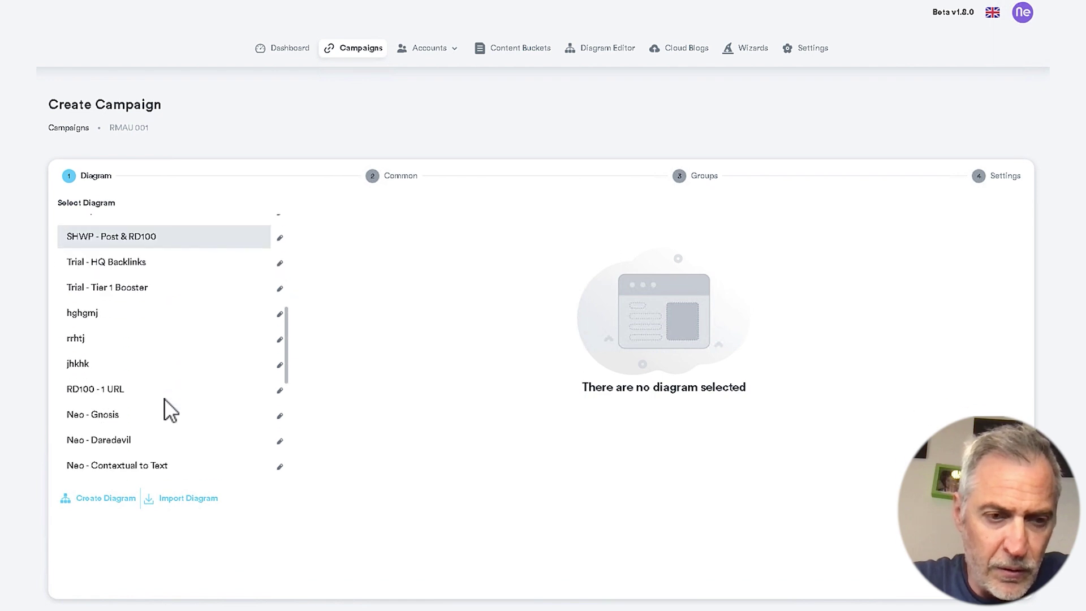
{"action": "scroll", "coordinate": [164, 399], "scroll_direction": "down", "scroll_amount": 6}
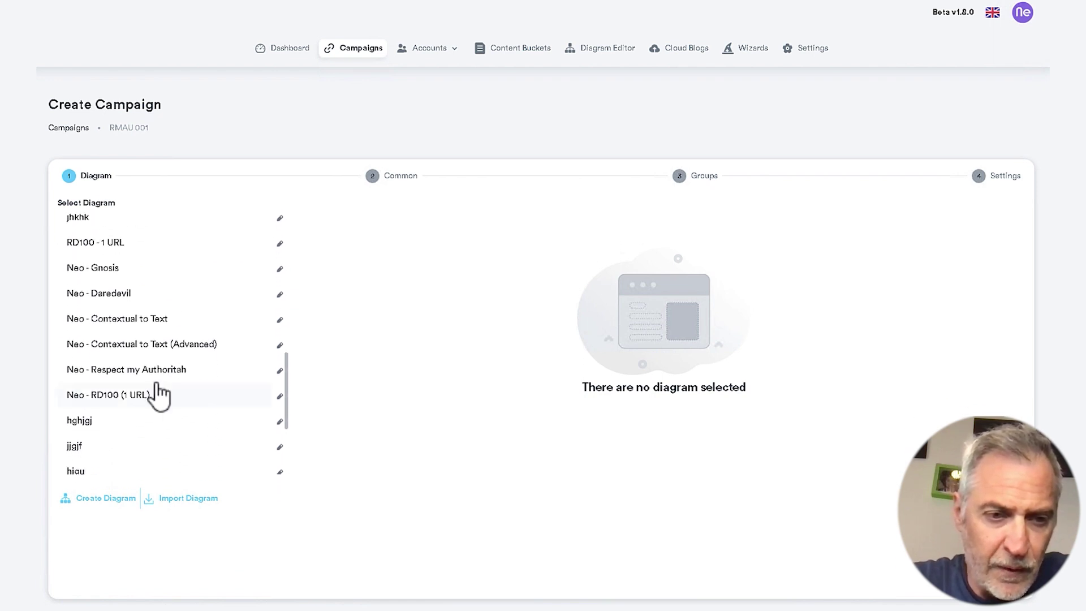
{"action": "left_click", "coordinate": [152, 370]}
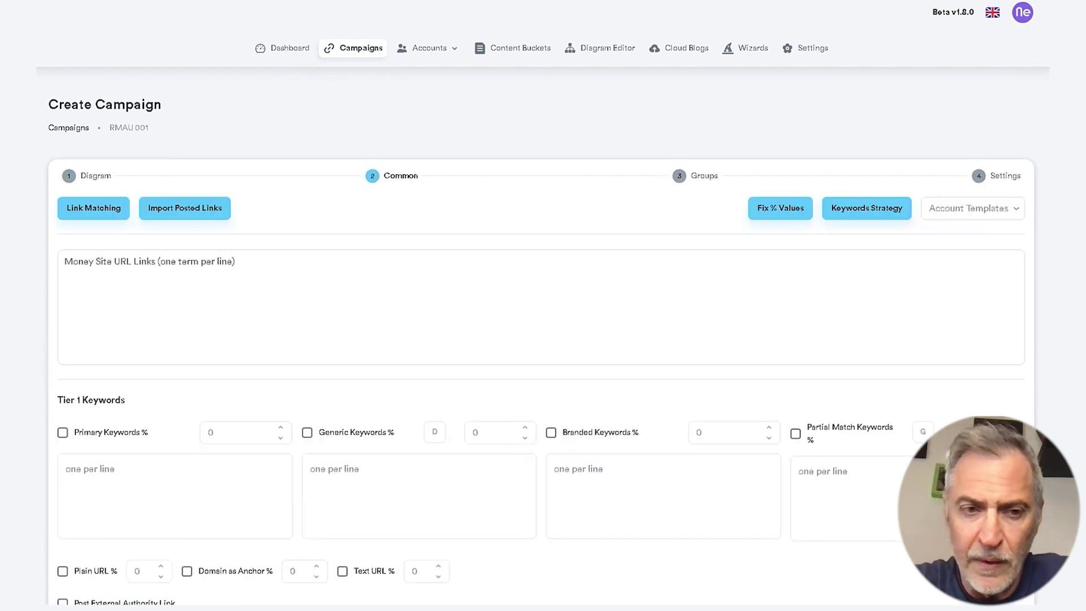
Step: Choose the Elias account template for the campaign
{"action": "left_click", "coordinate": [676, 354]}
{"action": "left_click", "coordinate": [243, 277]}
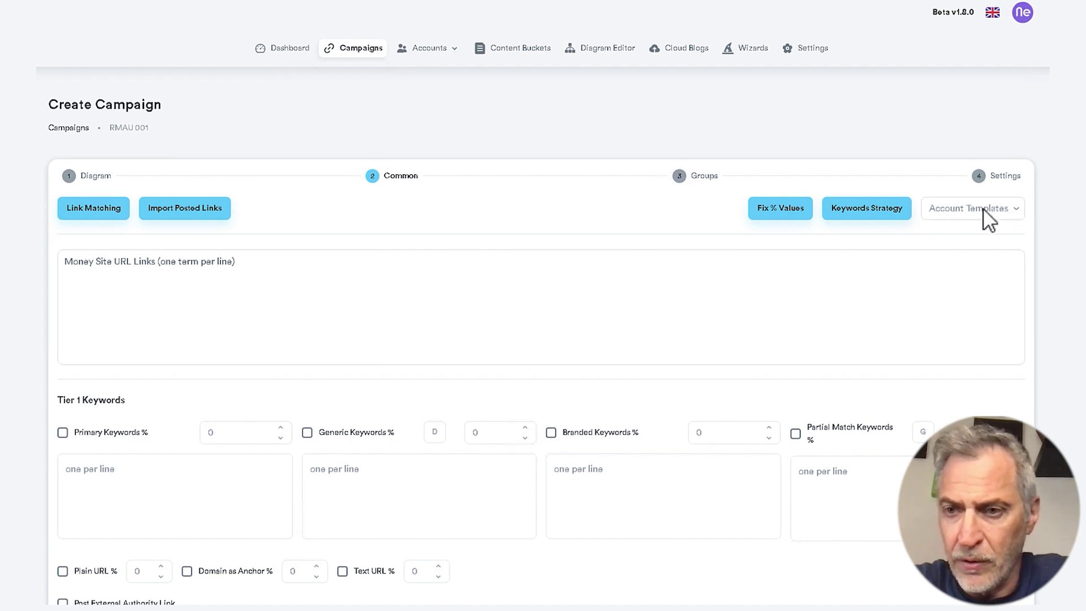
{"action": "scroll", "coordinate": [988, 208], "scroll_direction": "down", "scroll_amount": 1}
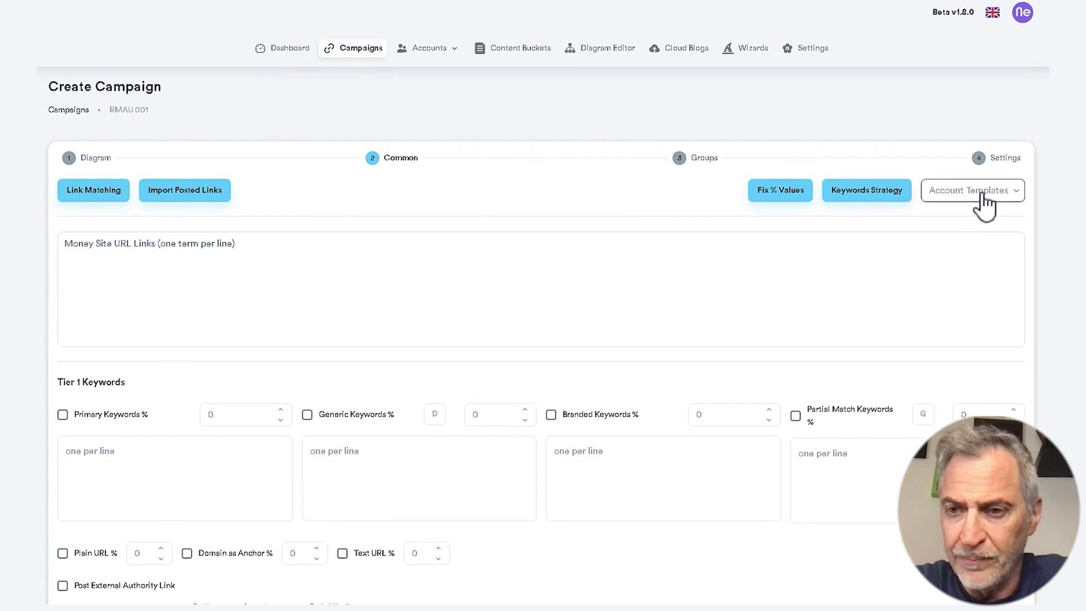
{"action": "left_click", "coordinate": [1018, 193]}
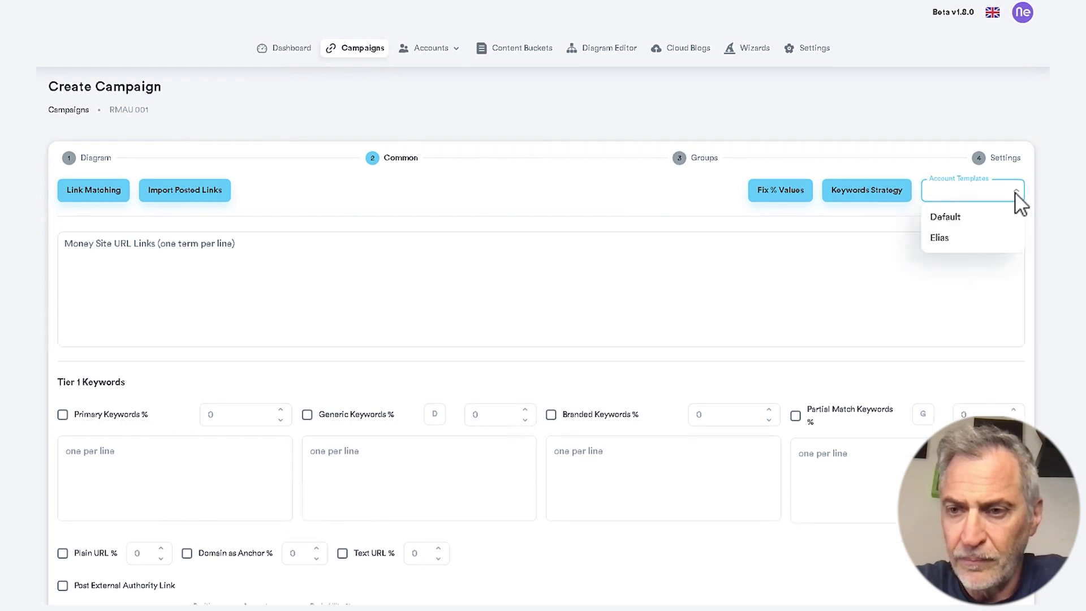
{"action": "left_click", "coordinate": [940, 240]}
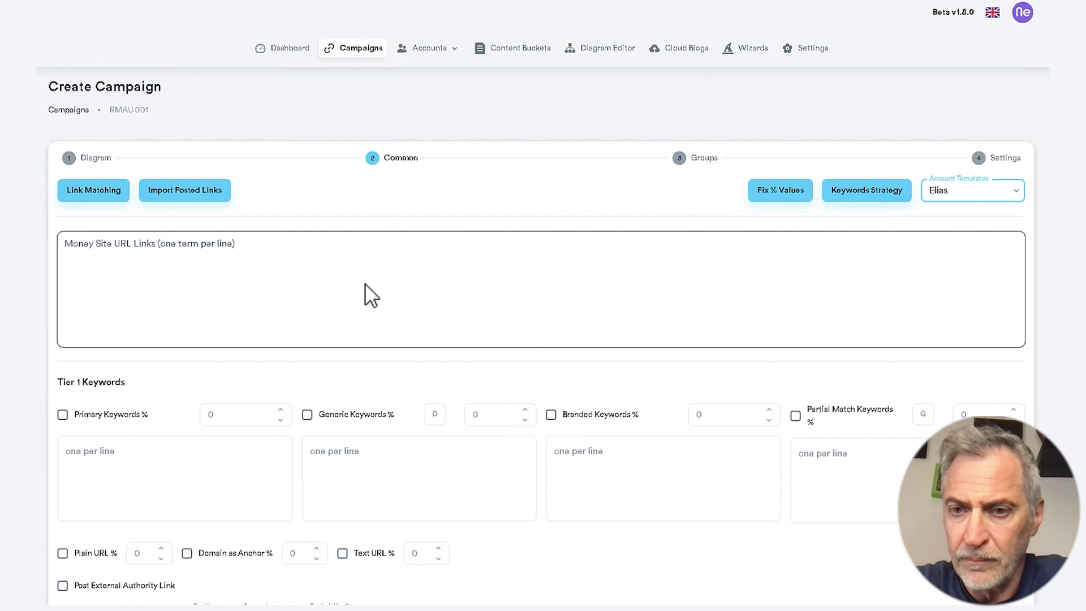
{"action": "left_click", "coordinate": [113, 254]}
{"action": "type", "text": "https://mydomain.com https://mydomain.com/"}
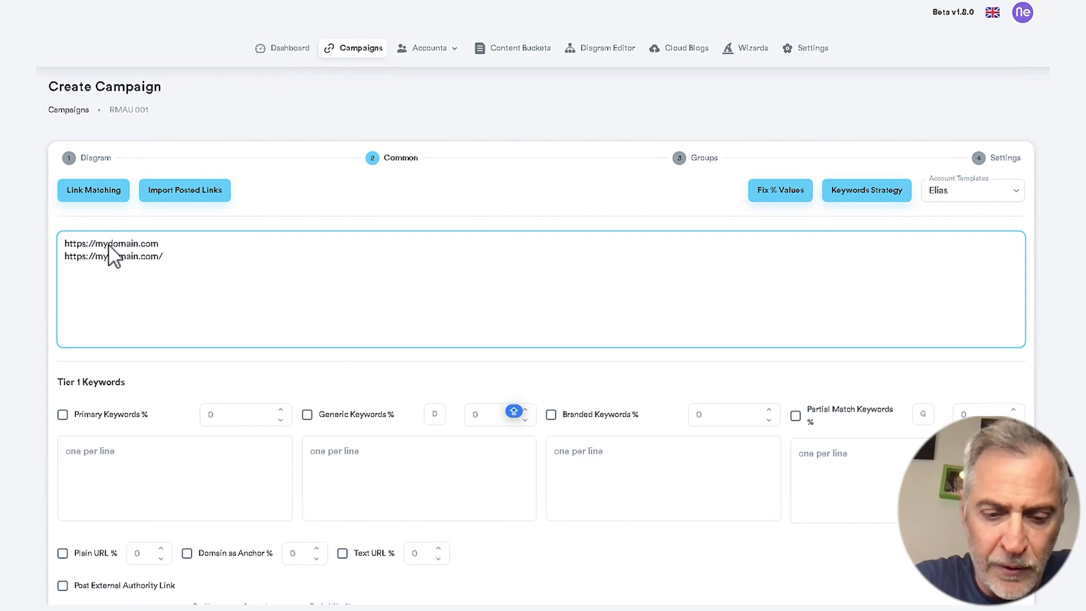
{"action": "type", "text": "abc"}
{"action": "type", "text": "ut"}
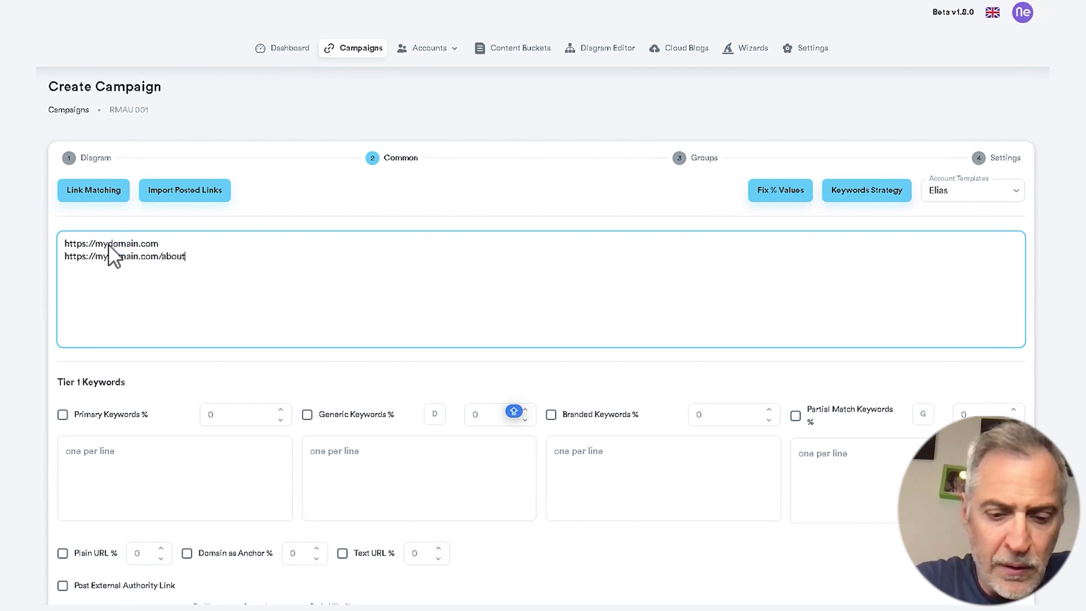
{"action": "type", "text": "-us"}
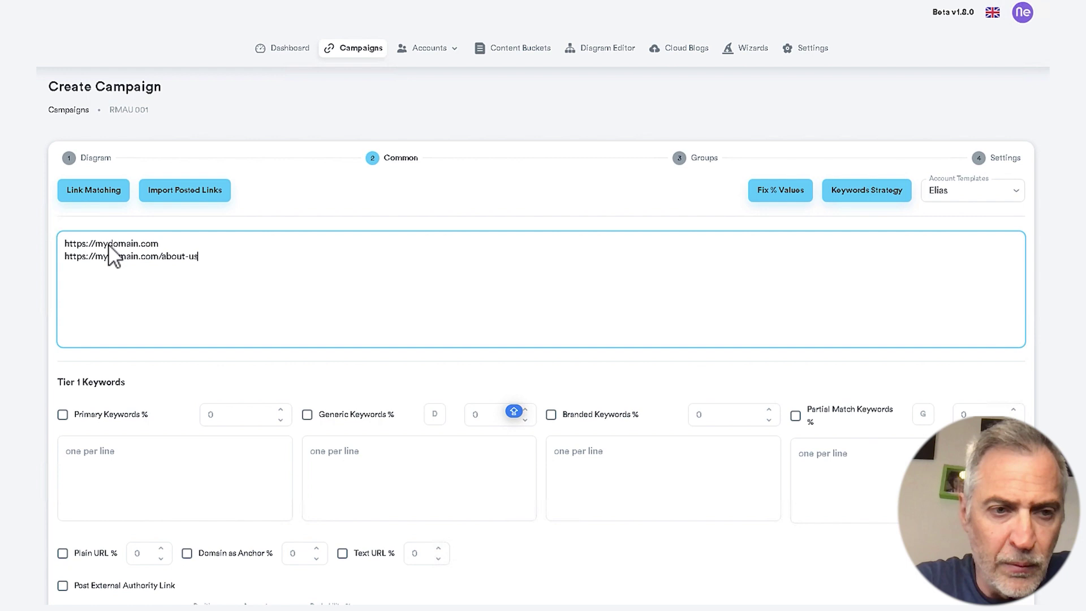
{"action": "type", "text": "https://mydomain.com"}
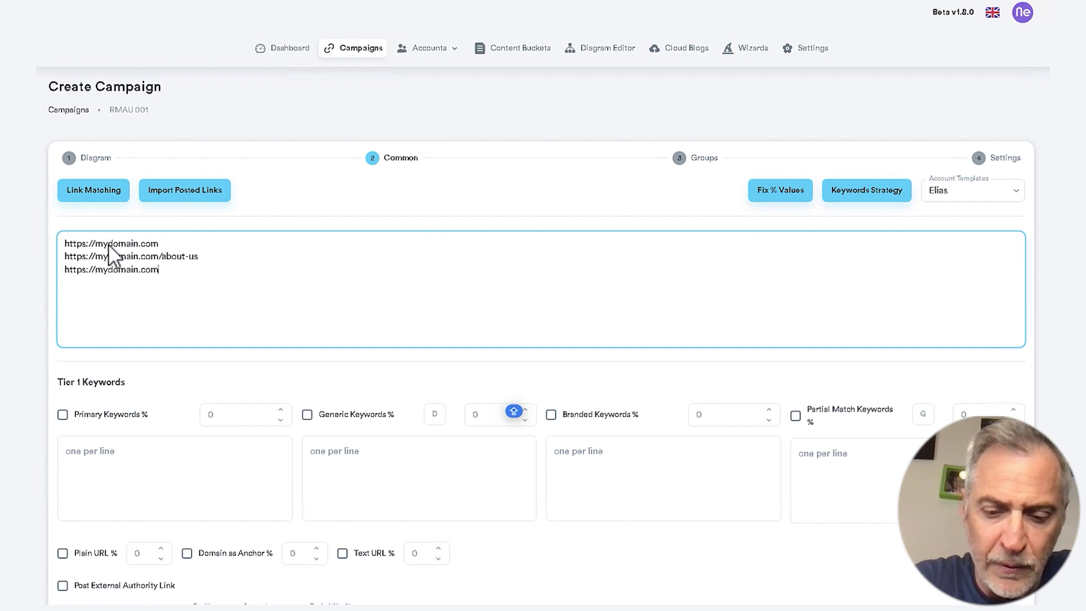
{"action": "type", "text": "/"}
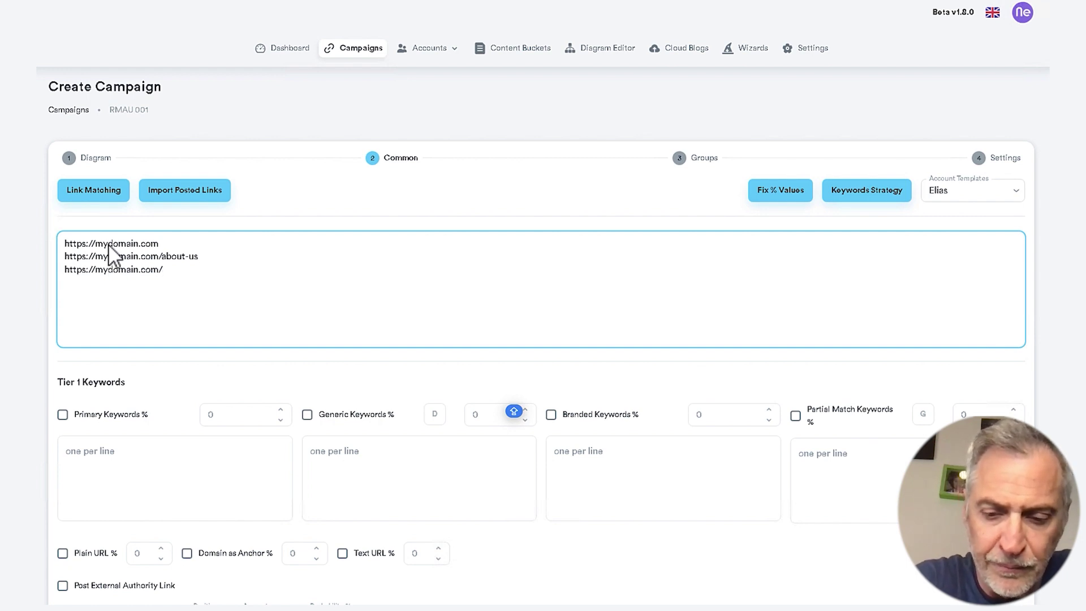
{"action": "type", "text": "contacy"}
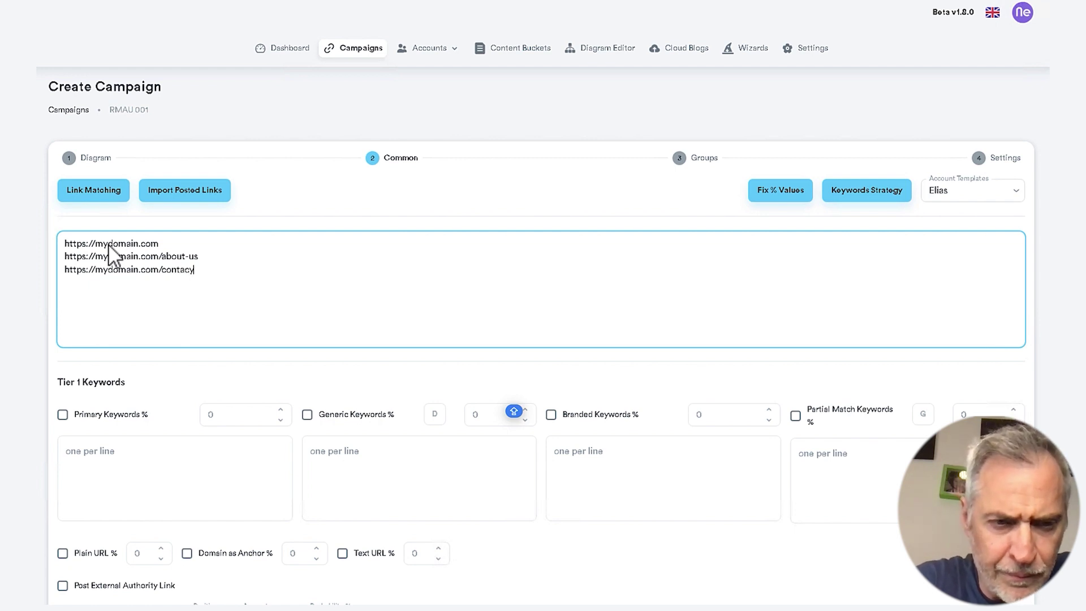
{"action": "key", "text": "BackSpace"}
{"action": "type", "text": "tact"}
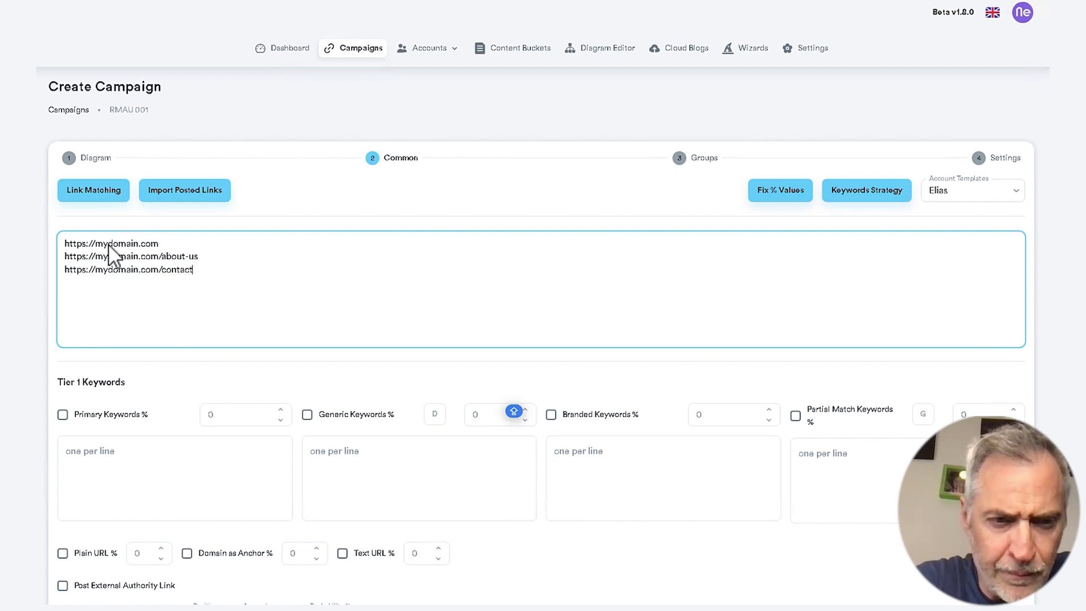
{"action": "type", "text": "="}
{"action": "type", "text": "a"}
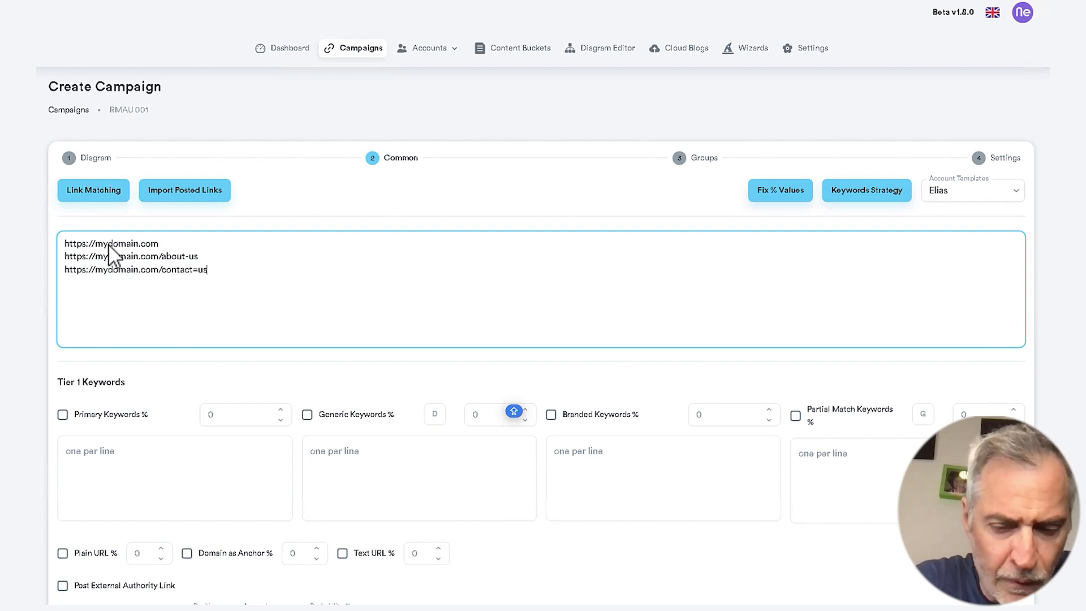
{"action": "key", "text": "BackSpace"}
{"action": "key", "text": "BackSpace"}
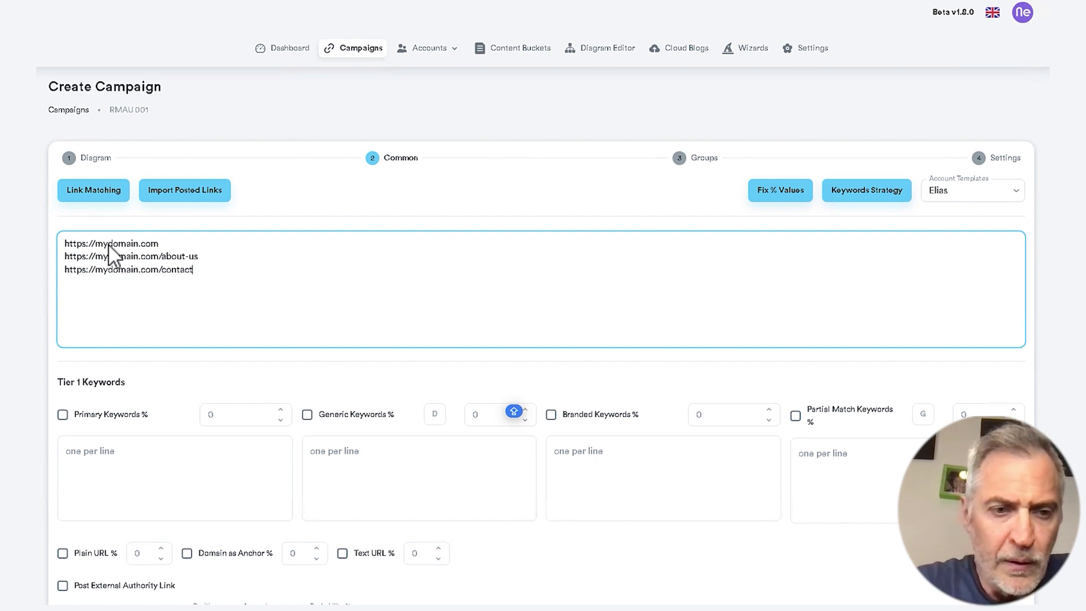
{"action": "type", "text": "-us"}
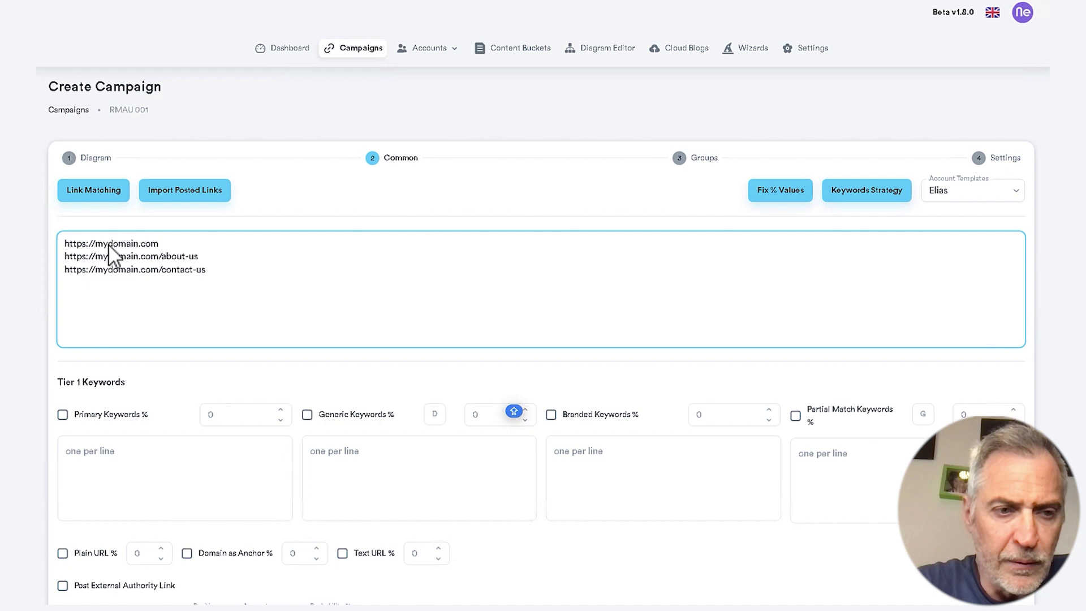
Step: Enable Primary Keywords with 'my domain', 'my domain is the best' and 'super domain'
{"action": "scroll", "coordinate": [166, 388], "scroll_direction": "down", "scroll_amount": 2}
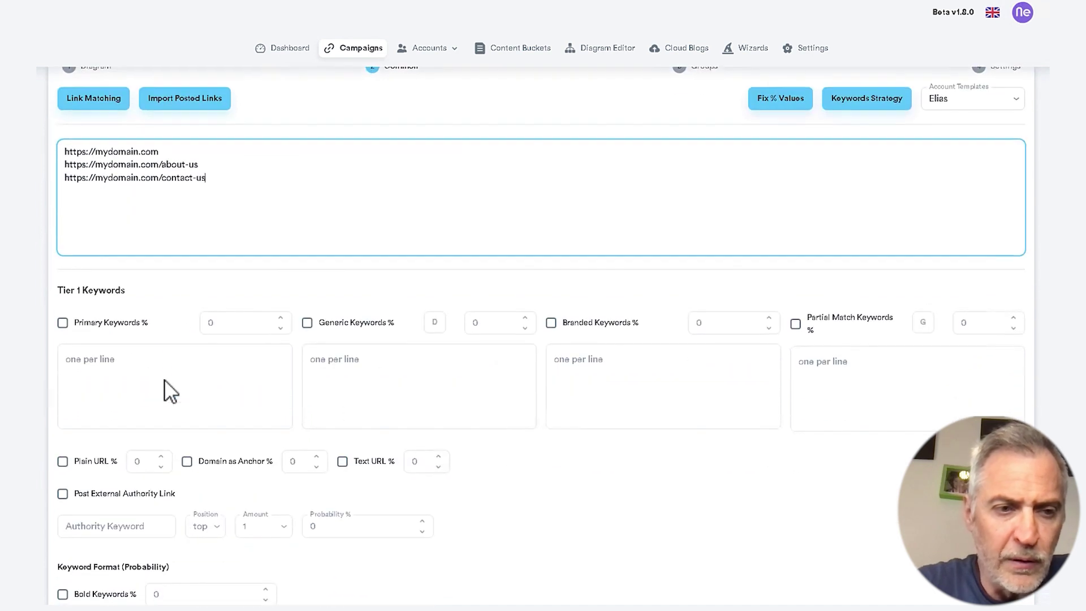
{"action": "left_click", "coordinate": [62, 322]}
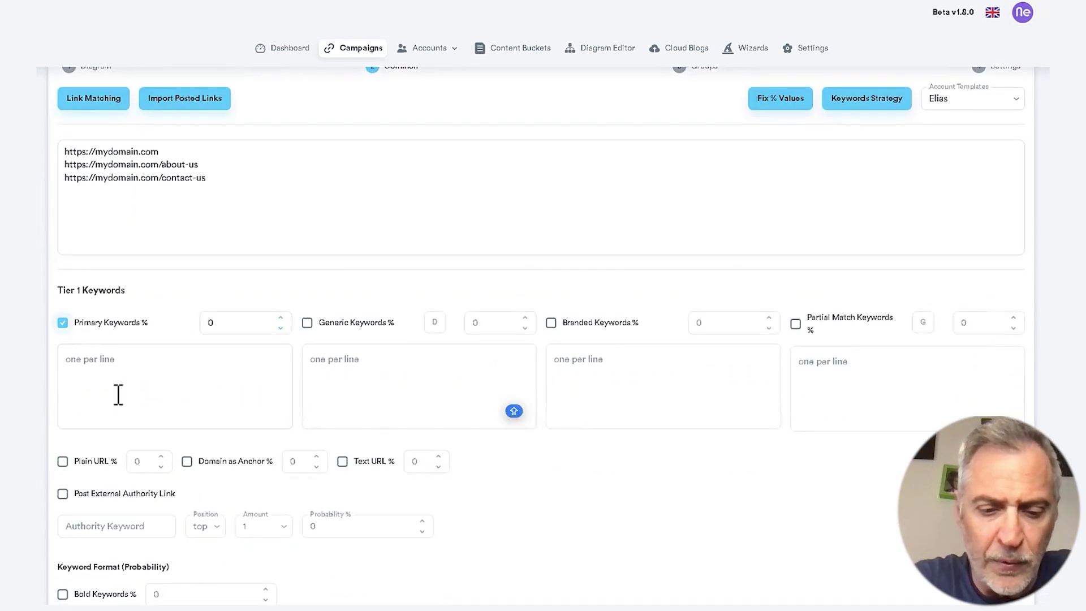
{"action": "left_click", "coordinate": [90, 368]}
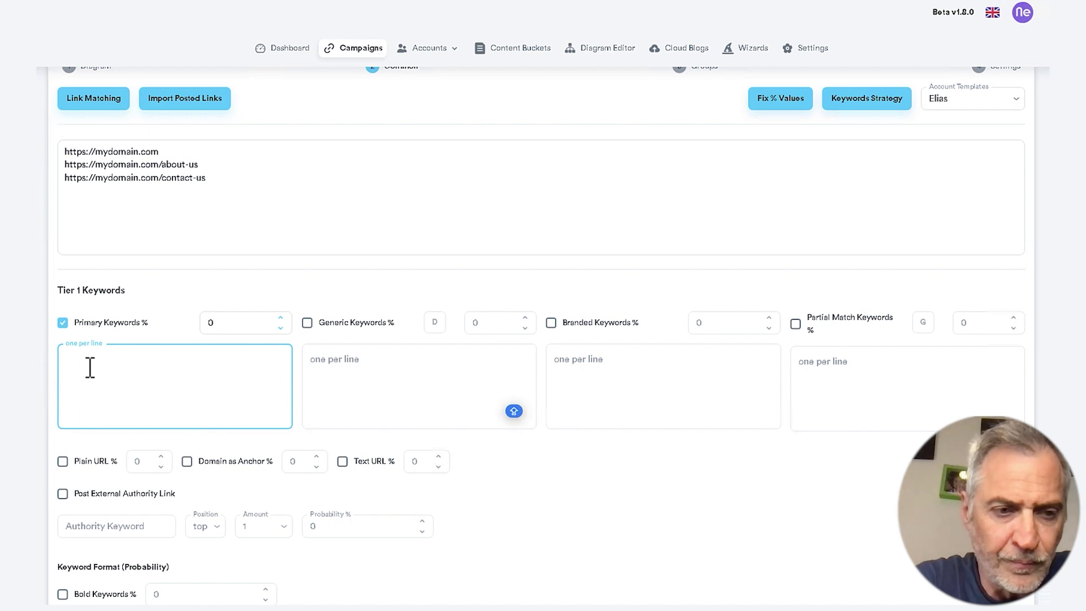
{"action": "type", "text": "my domain "}
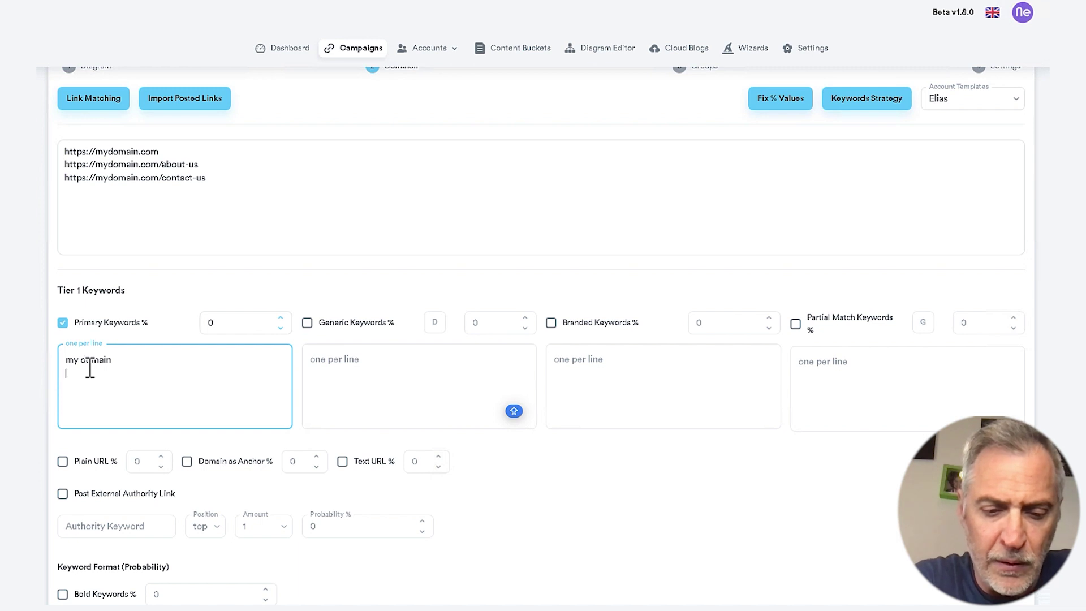
{"action": "type", "text": "my domain "}
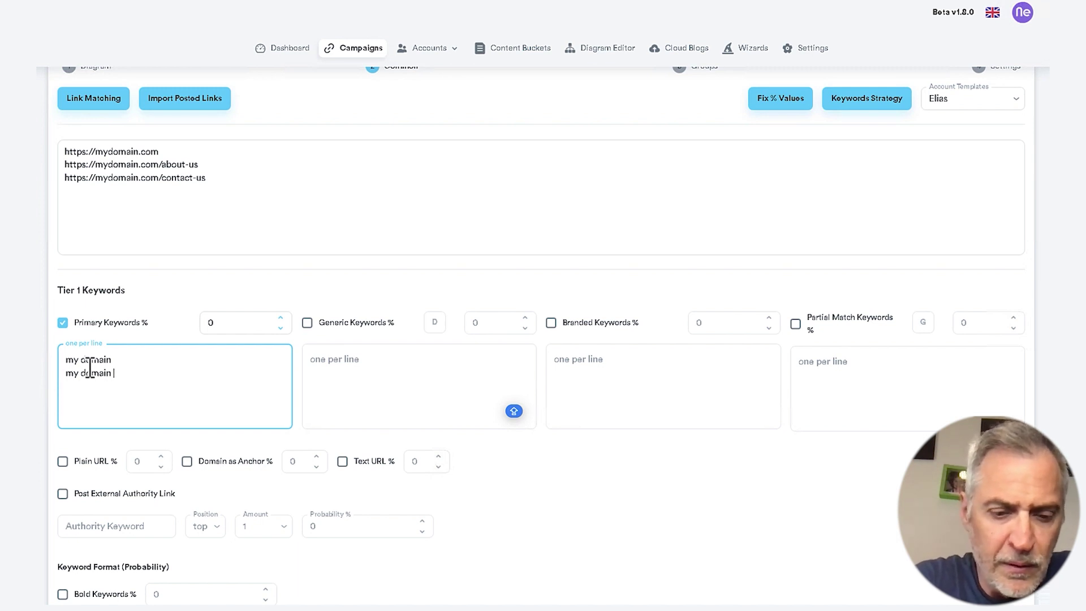
{"action": "type", "text": "is the best"}
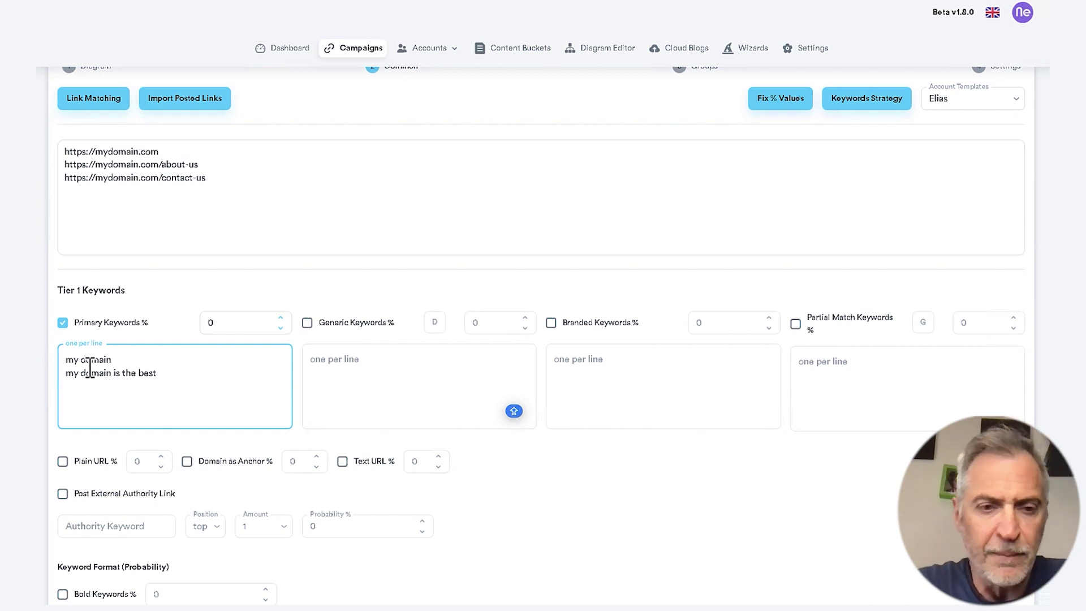
{"action": "key", "text": "Return"}
{"action": "type", "text": "super doma"}
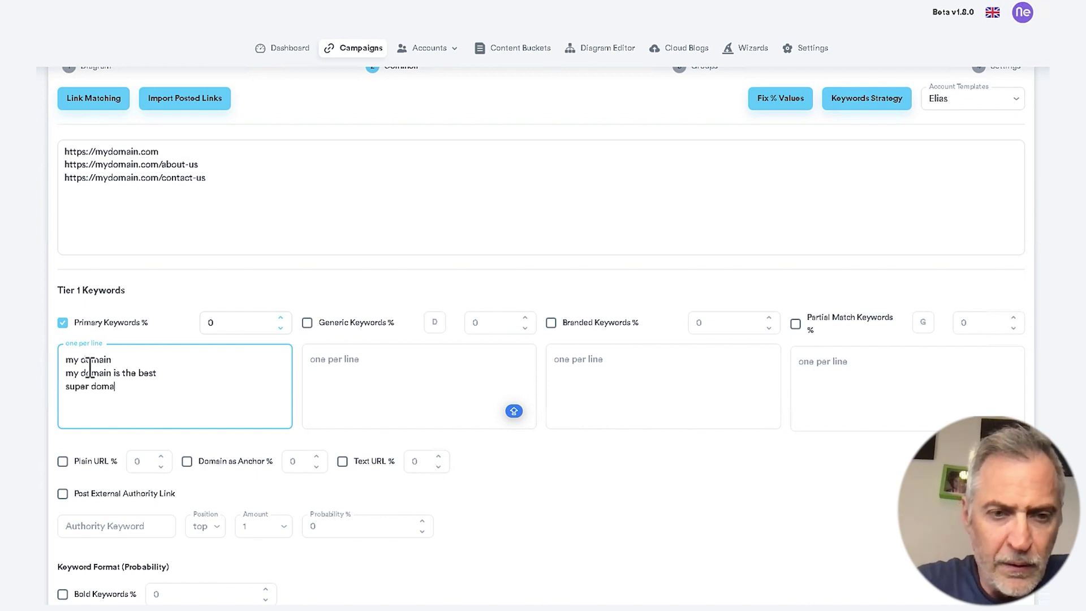
{"action": "type", "text": "in"}
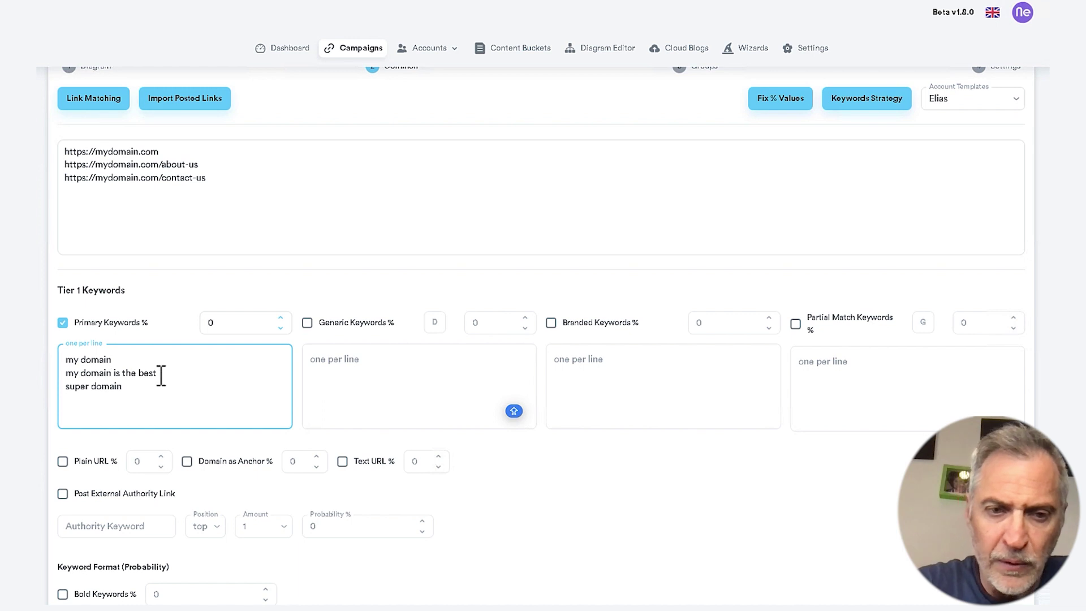
Step: Enable Generic, Branded, Partial Match and Plain URL anchors for Tier 1
{"action": "left_click", "coordinate": [309, 326]}
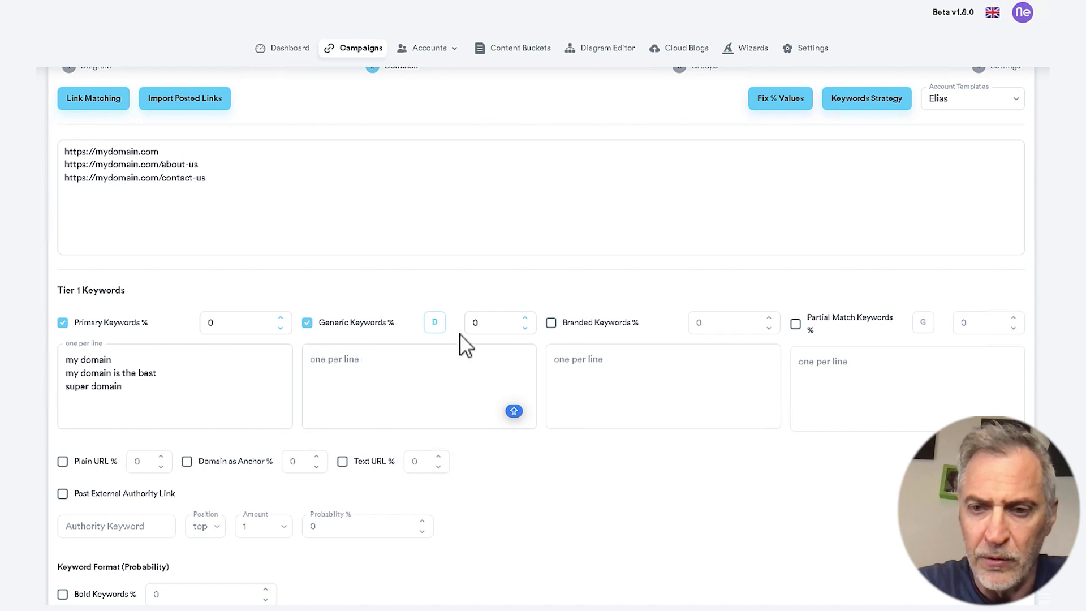
{"action": "left_click", "coordinate": [551, 325]}
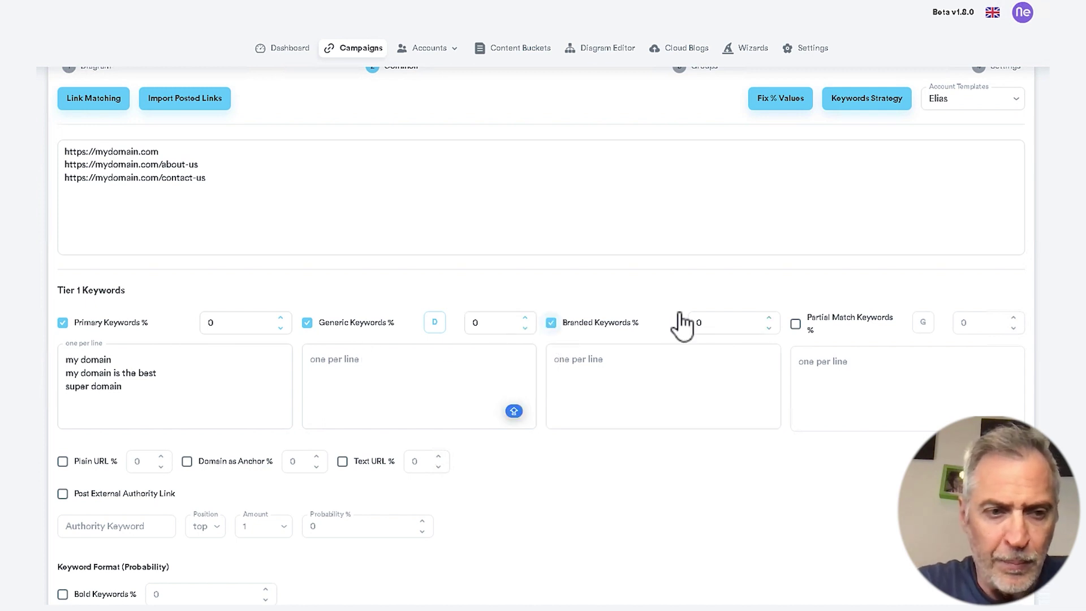
{"action": "left_click", "coordinate": [795, 324]}
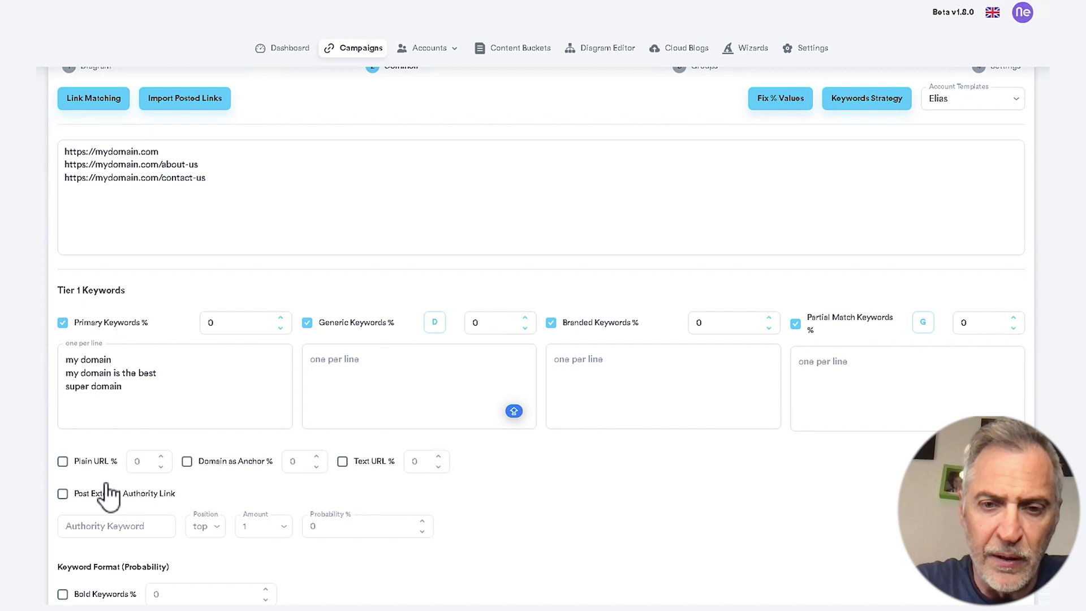
{"action": "left_click", "coordinate": [63, 463]}
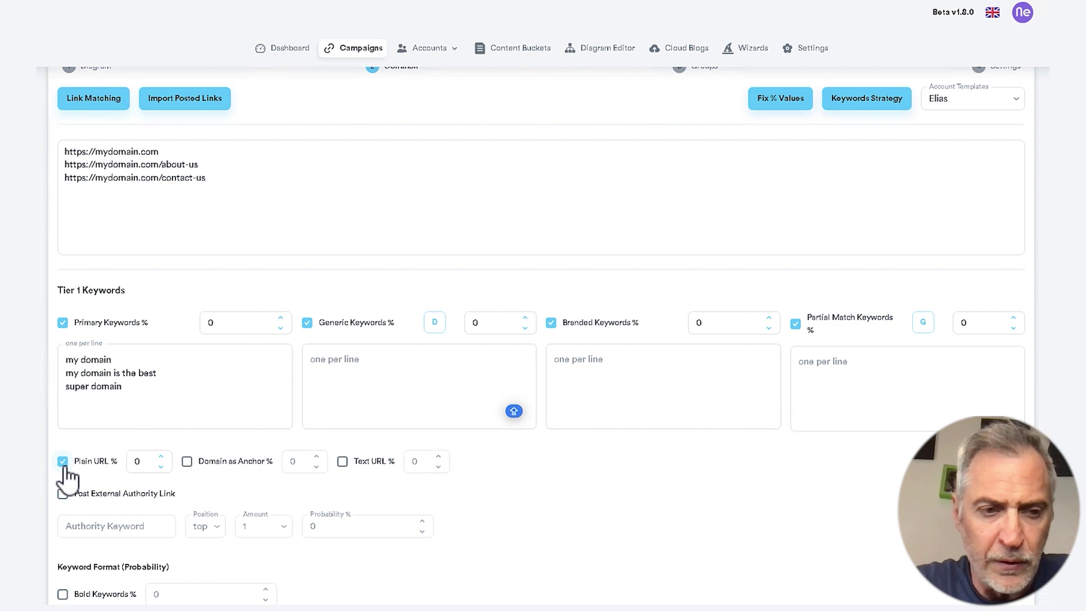
Step: Copy the three primary keywords into the Branded Keywords box
{"action": "left_click", "coordinate": [88, 383]}
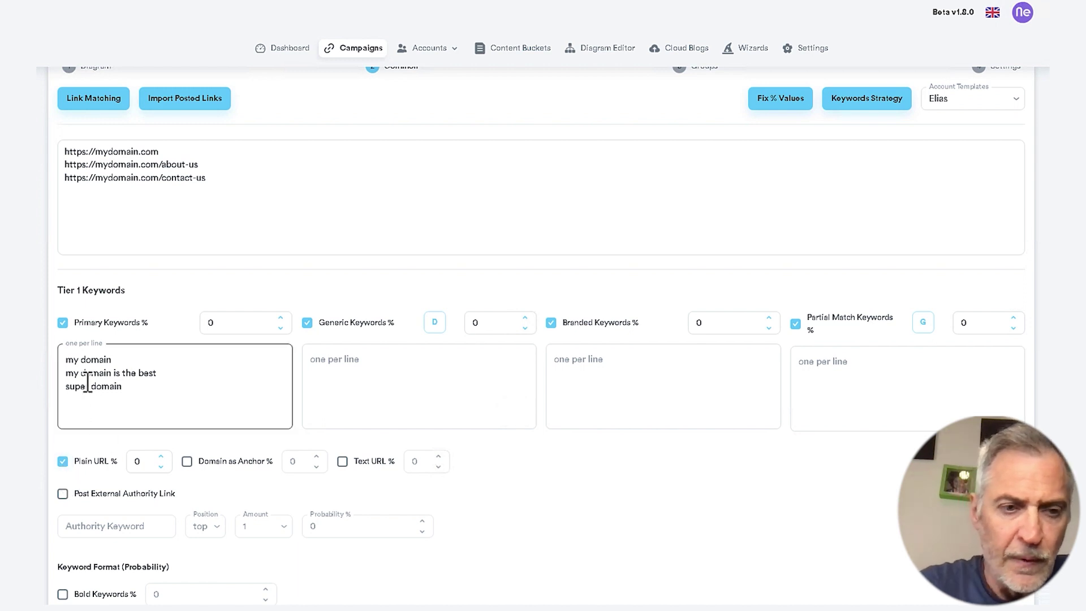
{"action": "key", "text": "ctrl+a"}
{"action": "key", "text": "ctrl+c"}
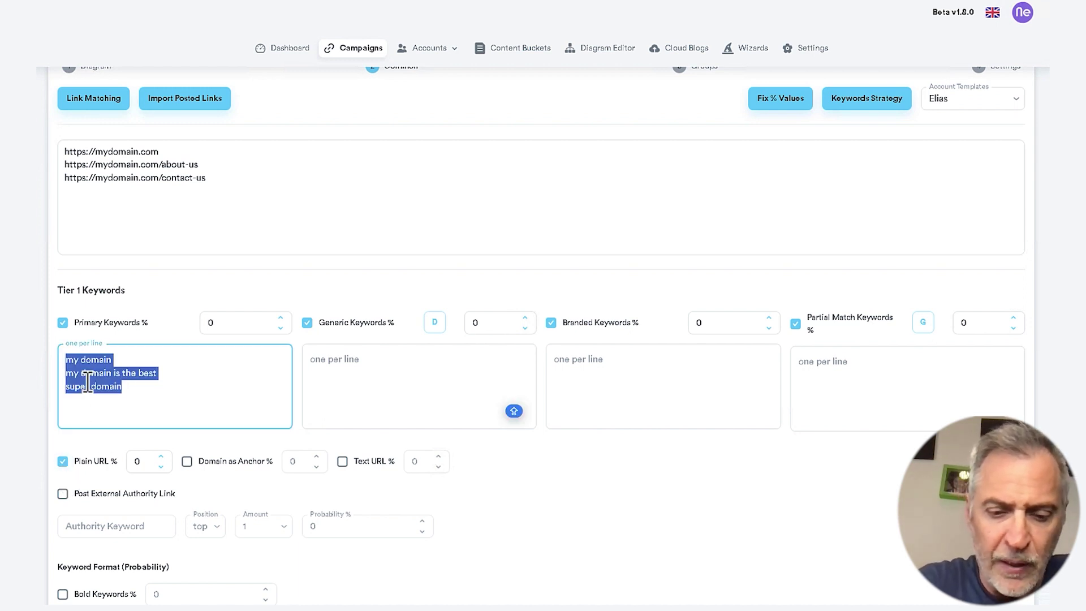
{"action": "left_click", "coordinate": [578, 371]}
{"action": "key", "text": "ctrl+v"}
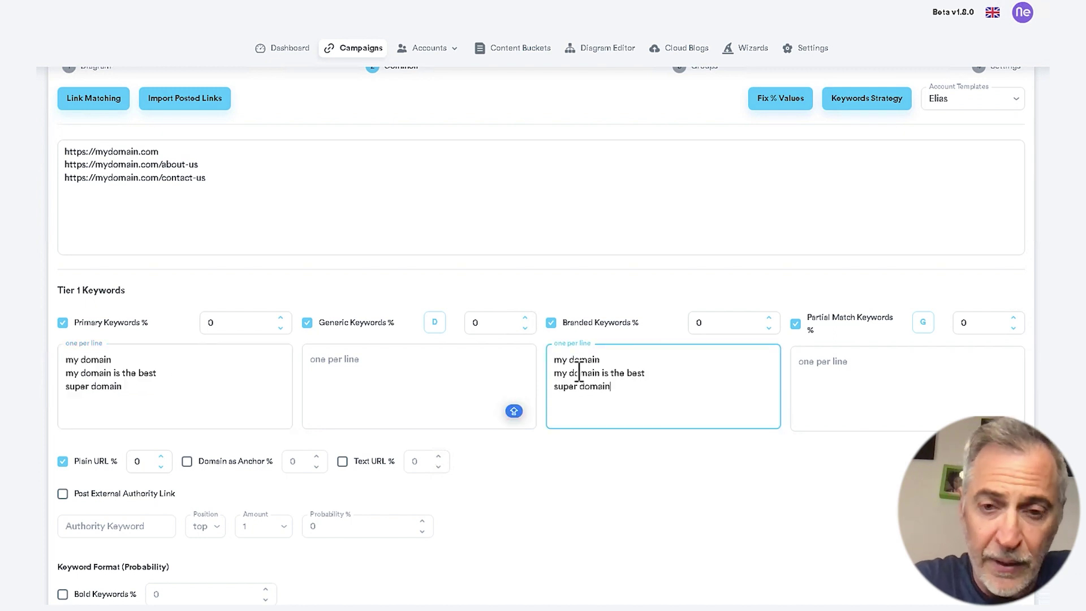
Step: Add 'Elias' to each branded keyword line, correcting the duplicated text on line one
{"action": "left_click", "coordinate": [621, 363]}
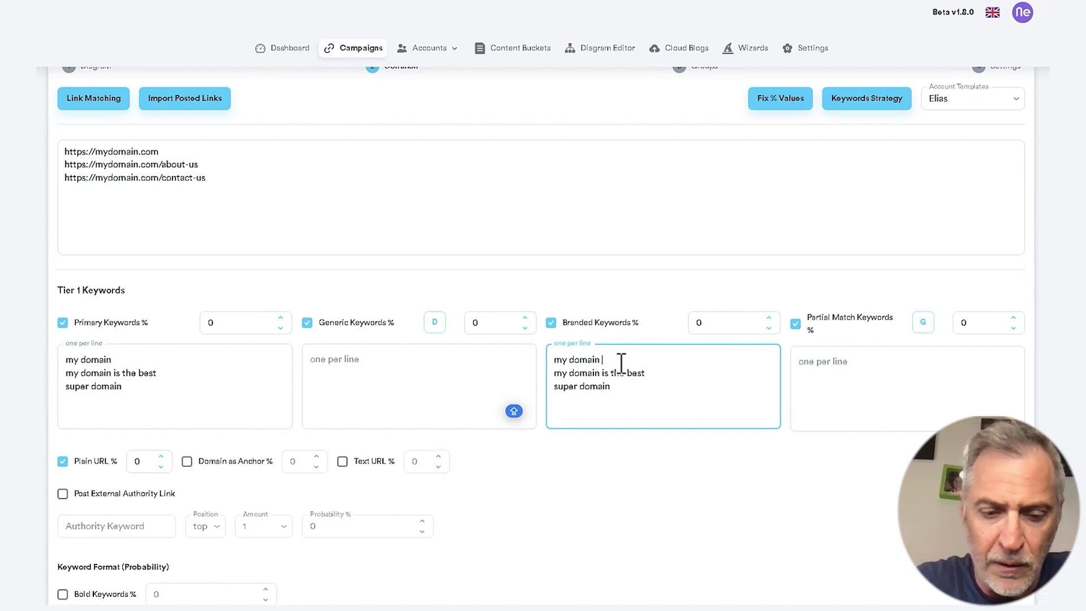
{"action": "type", "text": "Elias"}
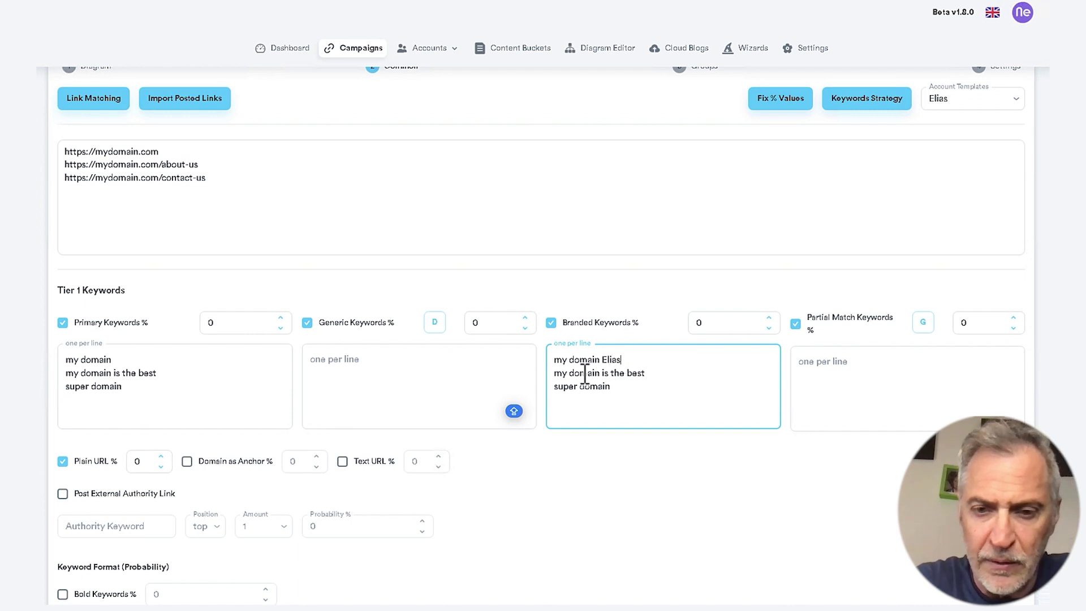
{"action": "type", "text": "Elia"}
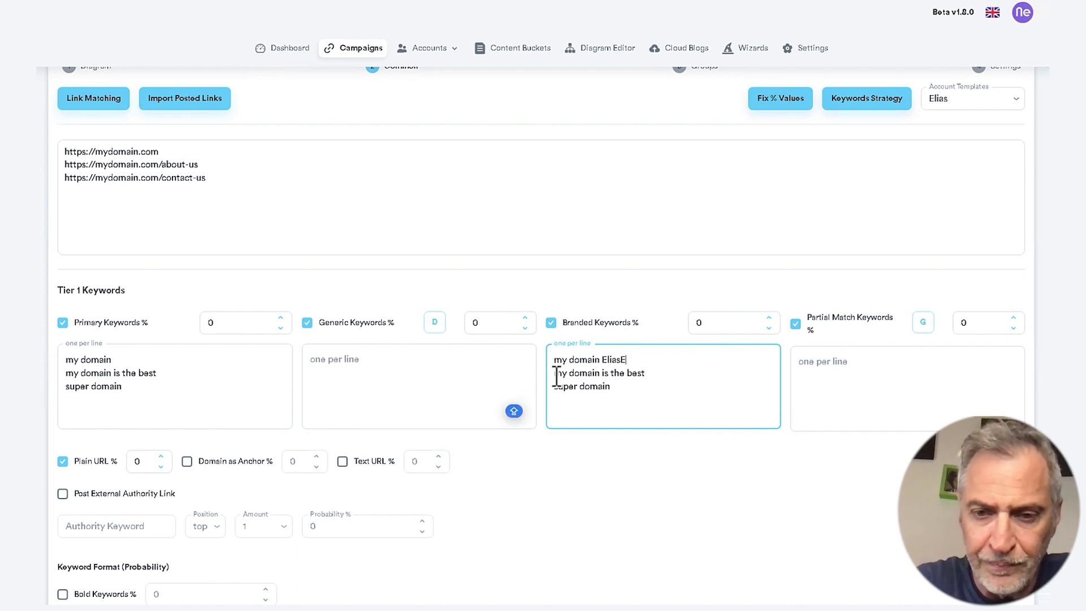
{"action": "type", "text": "s"}
{"action": "key", "text": "BackSpace"}
{"action": "key", "text": "BackSpace"}
{"action": "key", "text": "BackSpace"}
{"action": "key", "text": "BackSpace"}
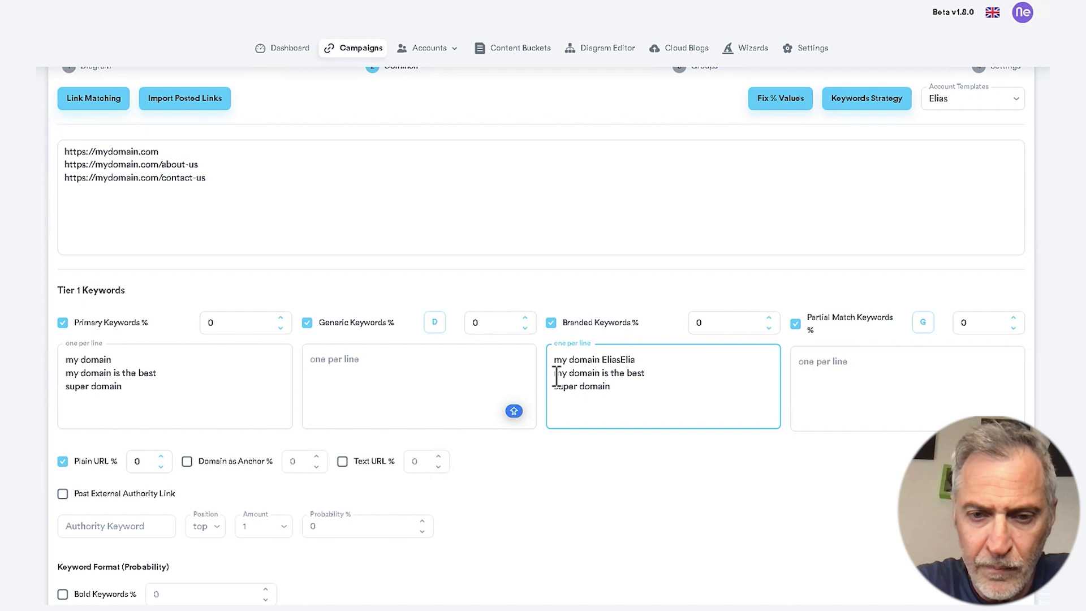
{"action": "key", "text": "BackSpace"}
{"action": "key", "text": "BackSpace"}
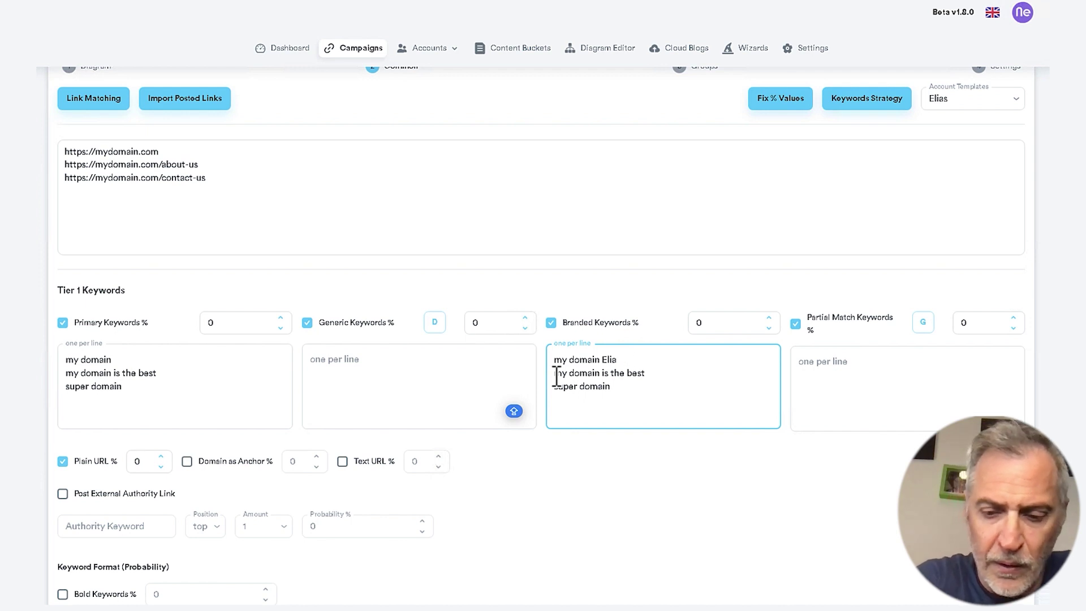
{"action": "type", "text": "s"}
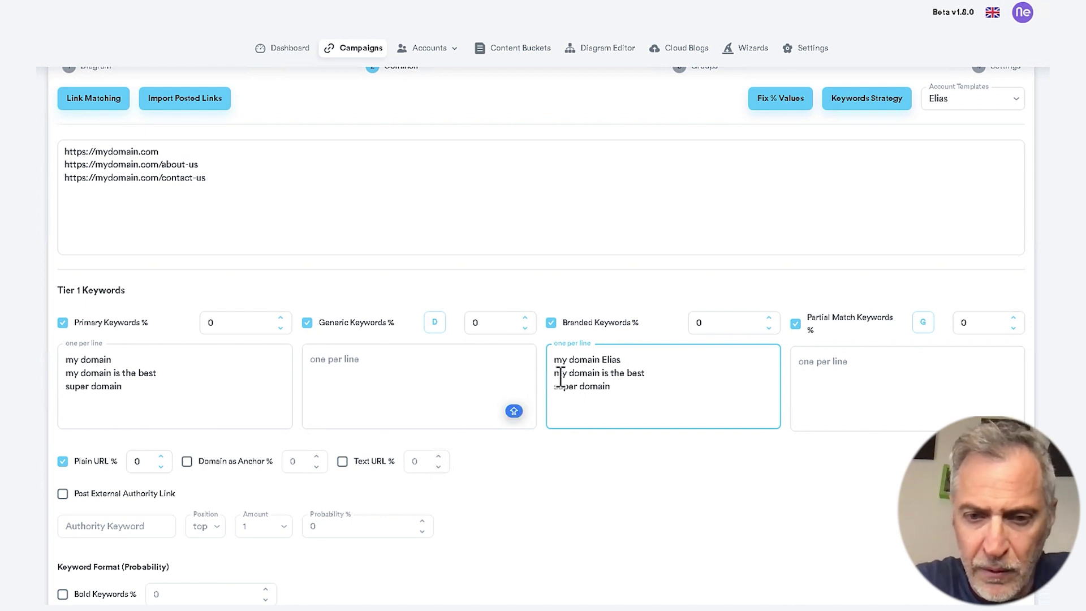
{"action": "left_click", "coordinate": [560, 375]}
{"action": "type", "text": "Elias"}
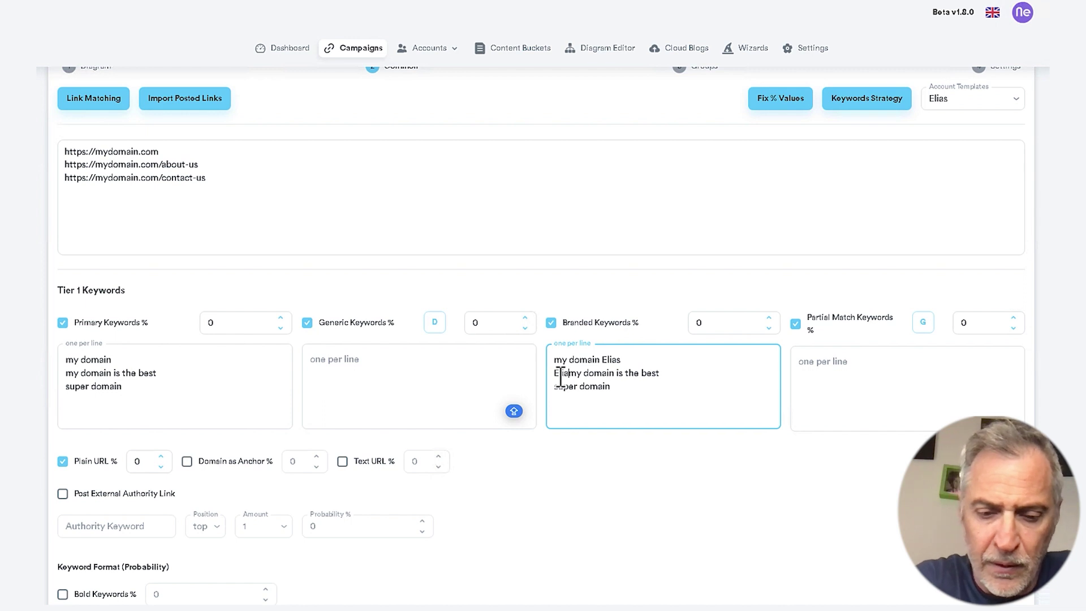
{"action": "left_click", "coordinate": [622, 387]}
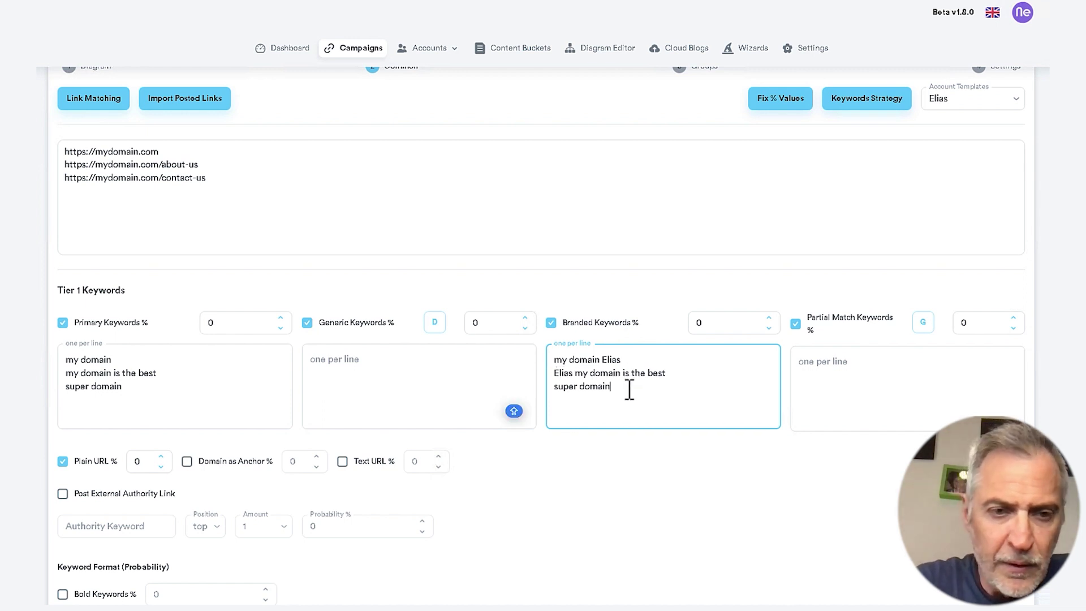
{"action": "type", "text": "Elias"}
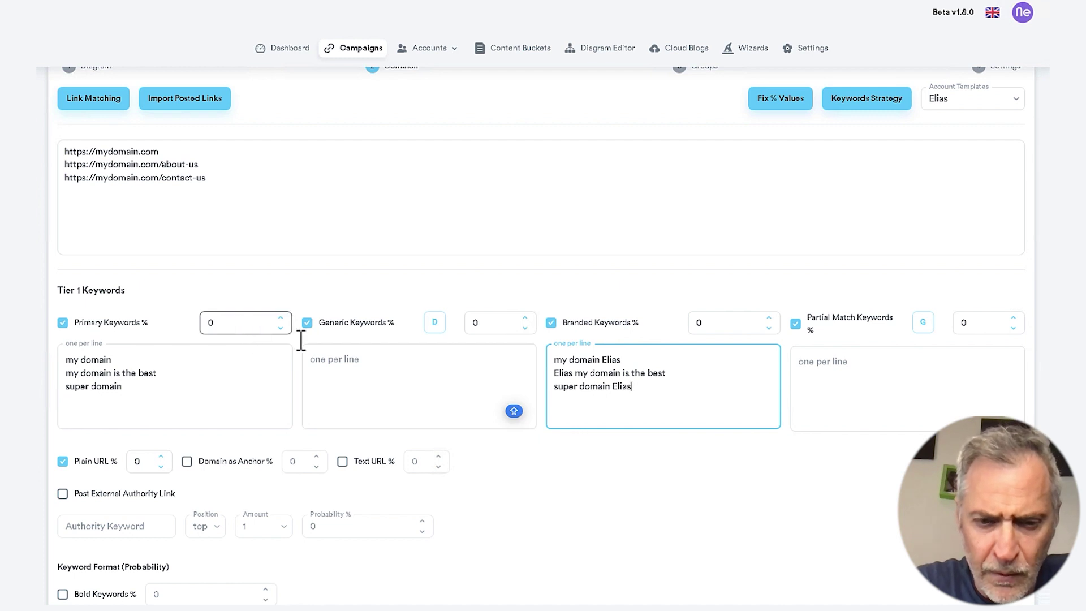
Step: Fill Generic Keywords with English defaults at 10% and auto-generate Partial Match keywords
{"action": "left_click", "coordinate": [434, 322]}
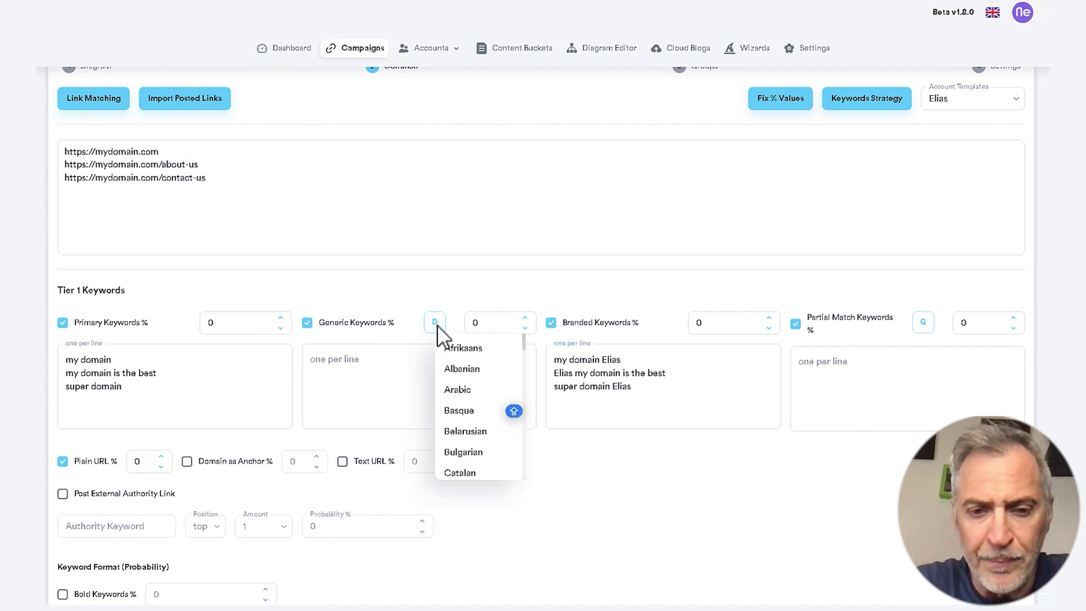
{"action": "scroll", "coordinate": [498, 422], "scroll_direction": "down", "scroll_amount": 1}
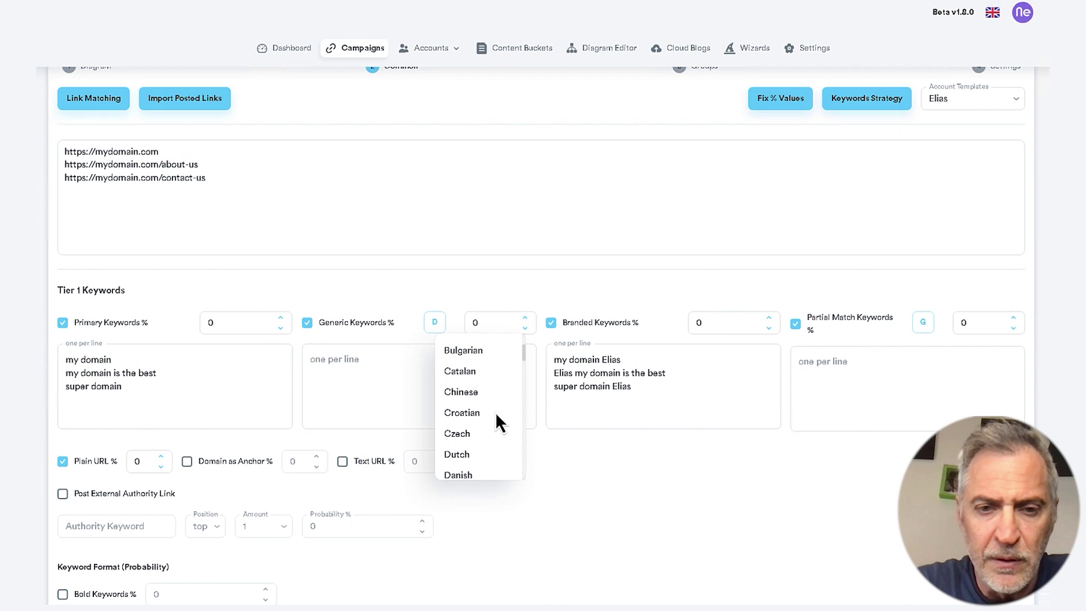
{"action": "scroll", "coordinate": [494, 412], "scroll_direction": "down", "scroll_amount": 3}
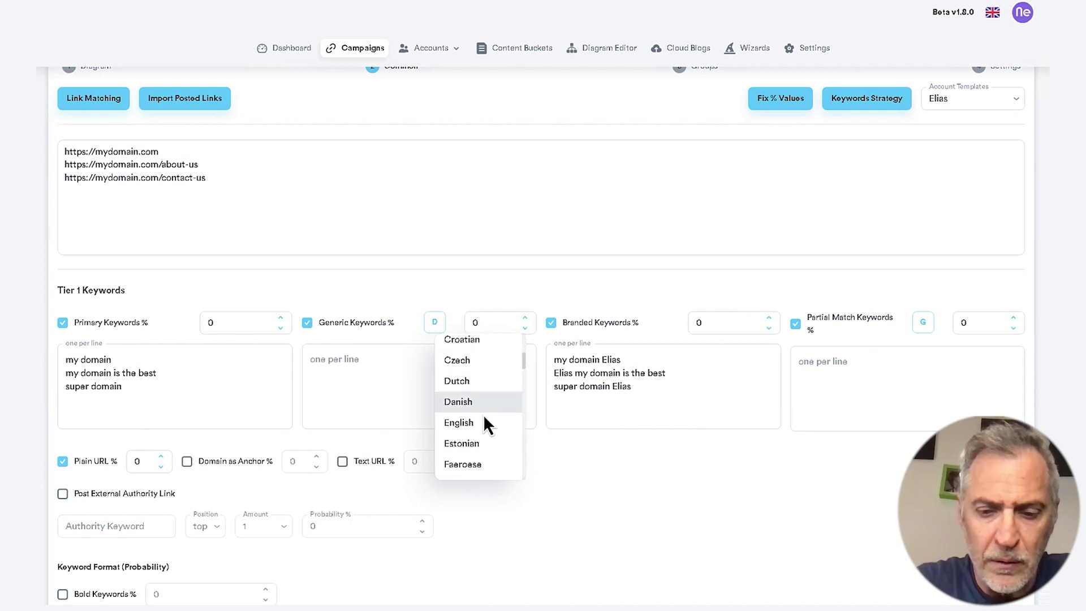
{"action": "left_click", "coordinate": [464, 423]}
{"action": "left_click", "coordinate": [482, 323]}
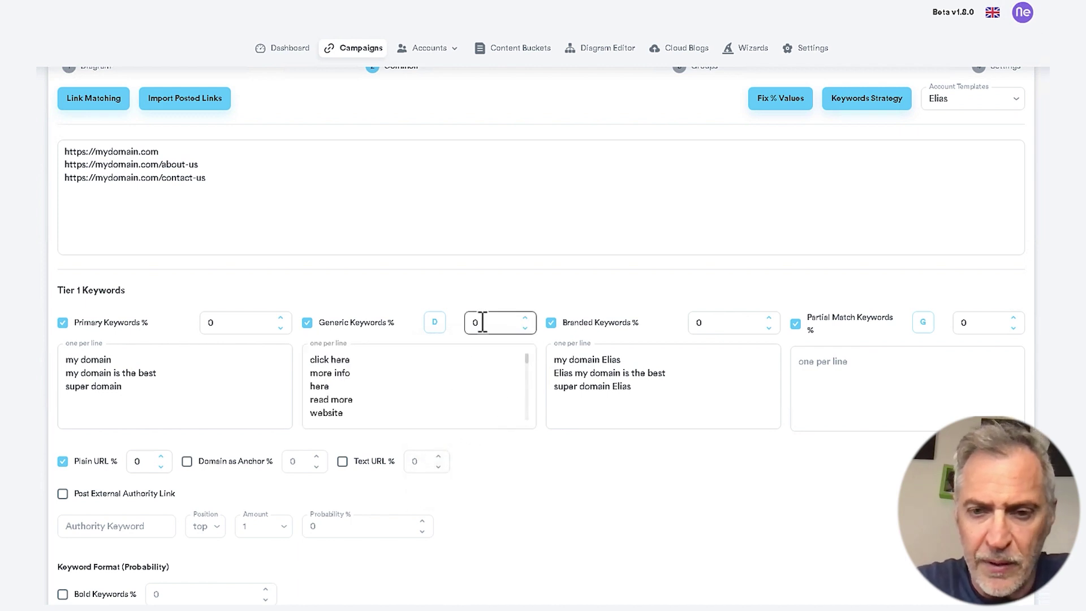
{"action": "left_click_drag", "start_coordinate": [482, 323], "coordinate": [453, 323]}
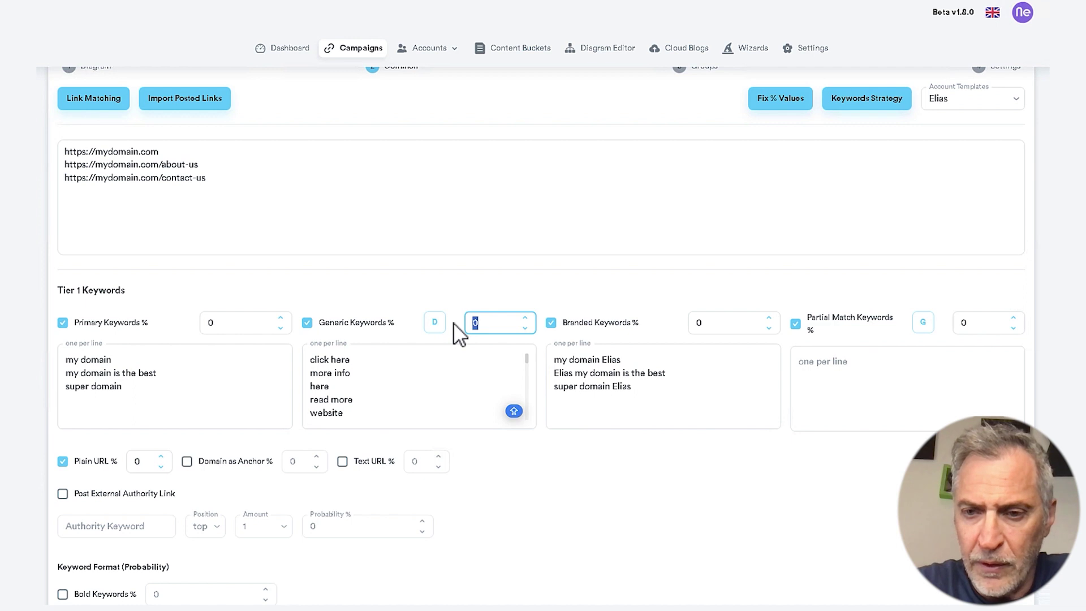
{"action": "type", "text": "10"}
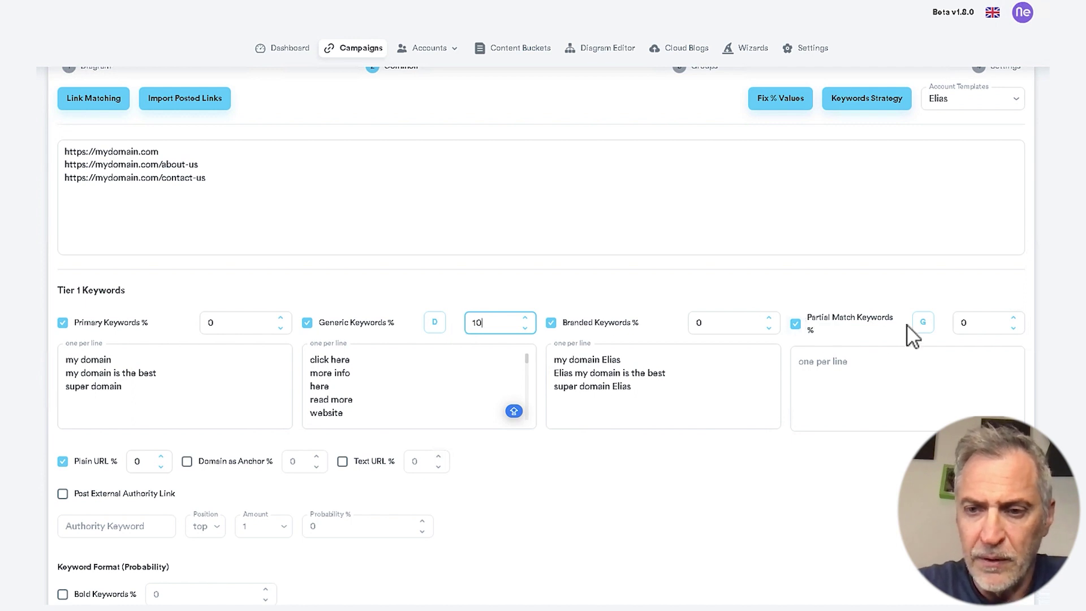
{"action": "left_click", "coordinate": [922, 324]}
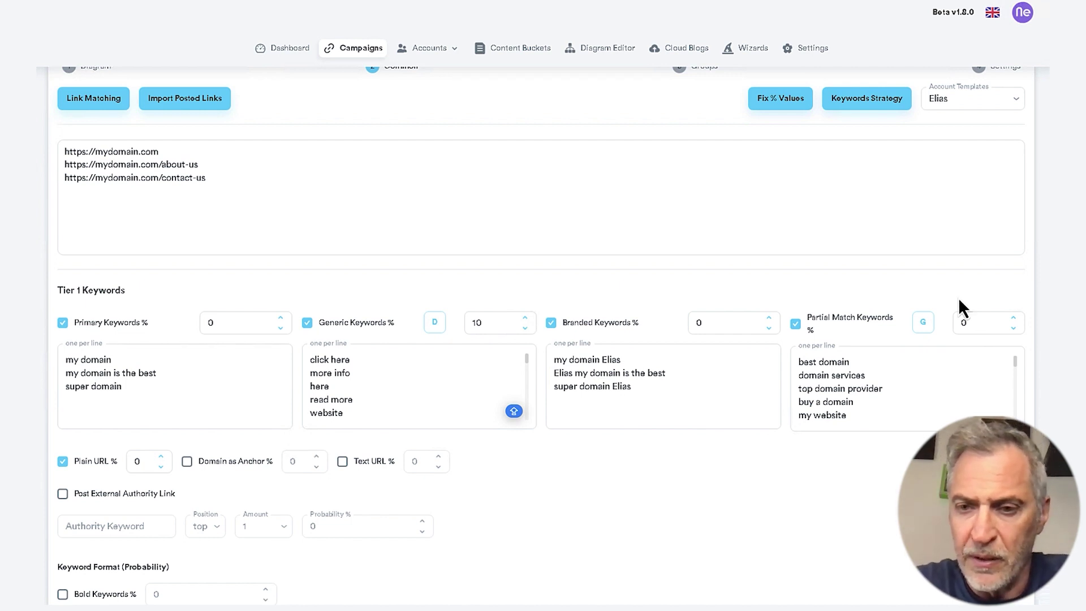
Step: Set Tier 1 shares: Partial Match 10%, Plain URL 10%, Primary 40%, Branded 30%
{"action": "double_click", "coordinate": [963, 322]}
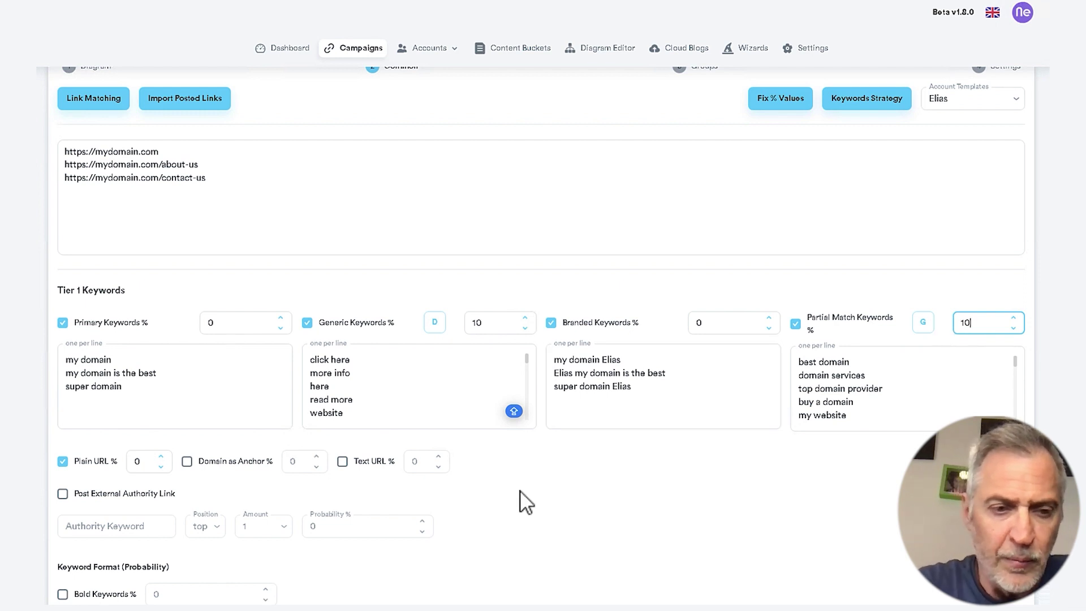
{"action": "double_click", "coordinate": [137, 461]}
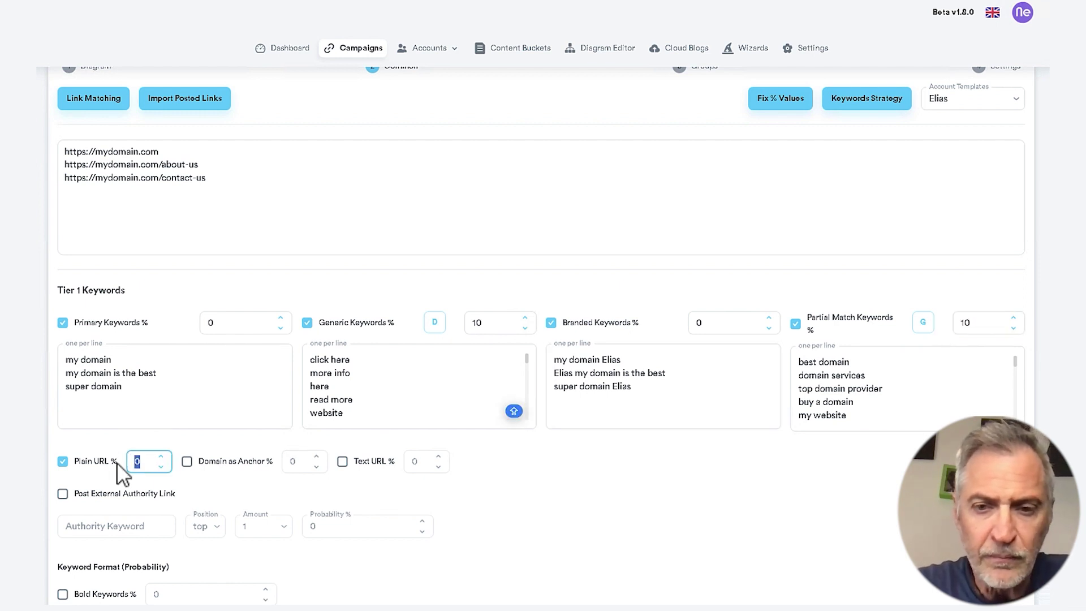
{"action": "left_click", "coordinate": [559, 485]}
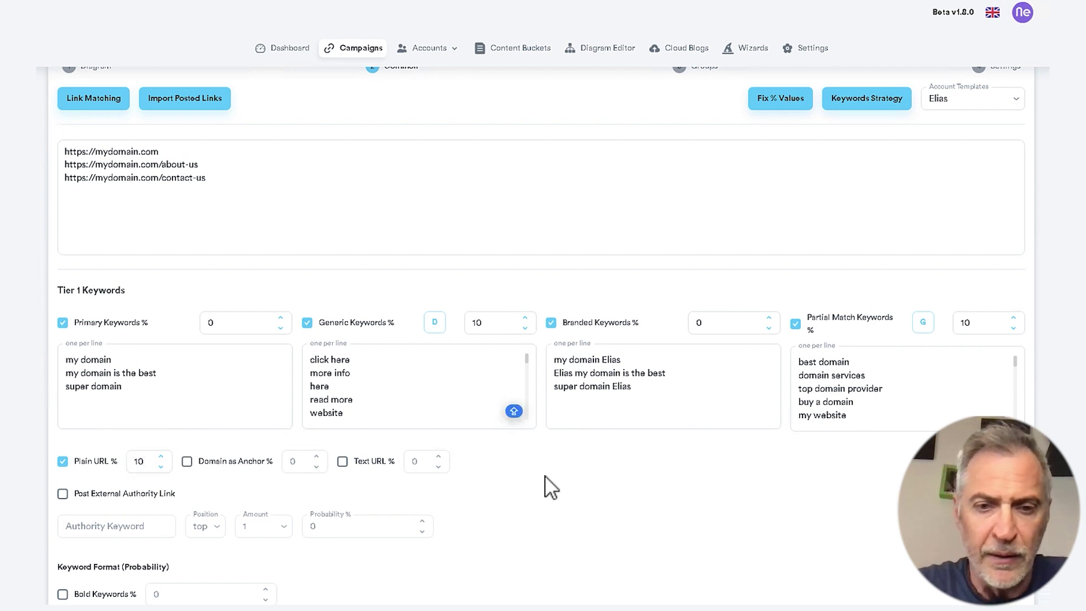
{"action": "left_click", "coordinate": [546, 476]}
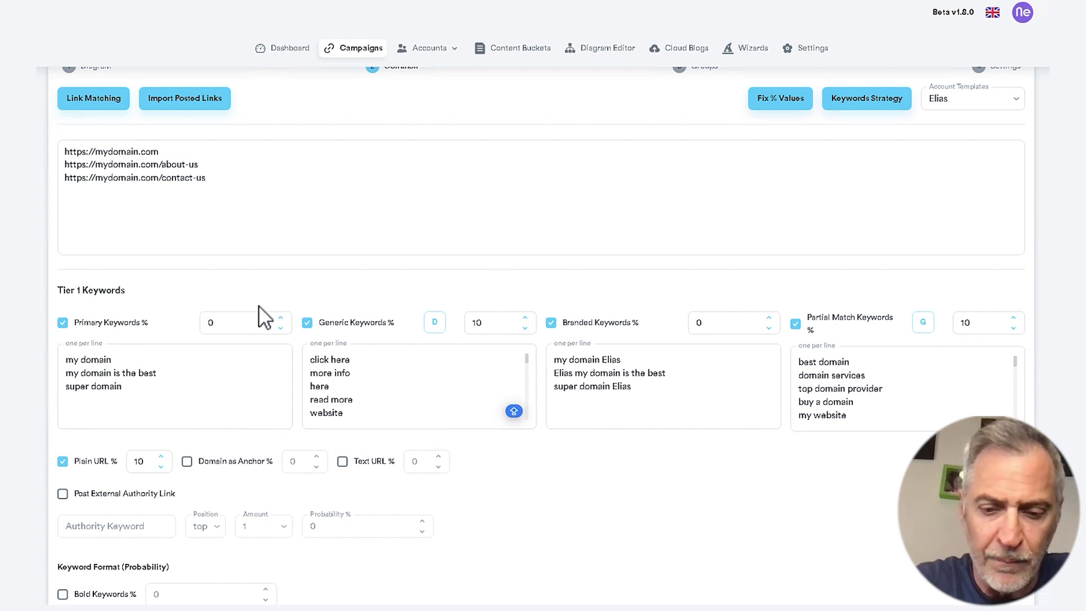
{"action": "left_click", "coordinate": [218, 323]}
{"action": "double_click", "coordinate": [202, 323]}
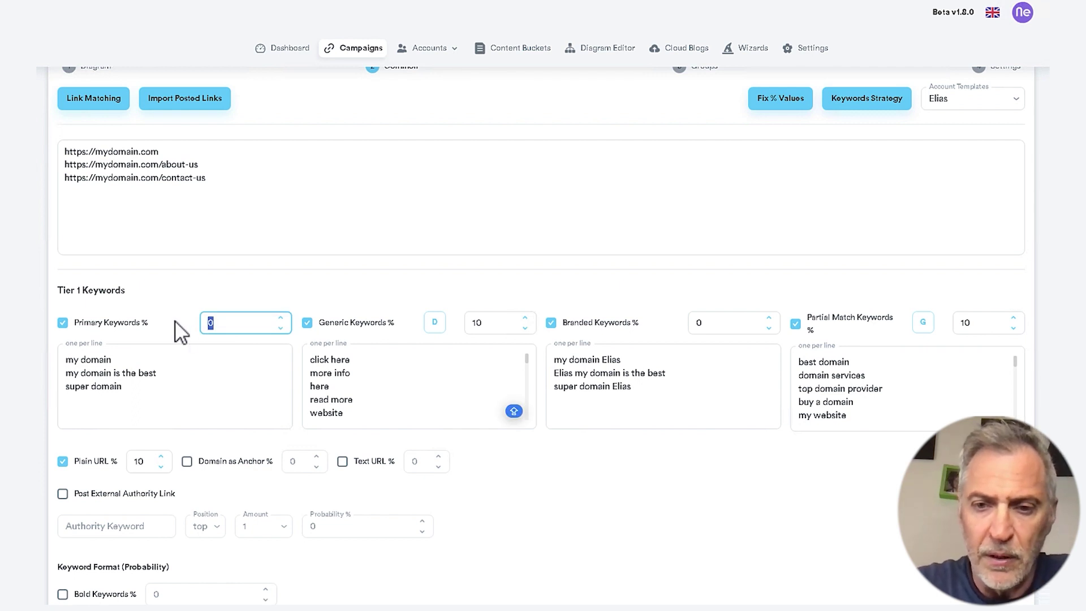
{"action": "type", "text": "40"}
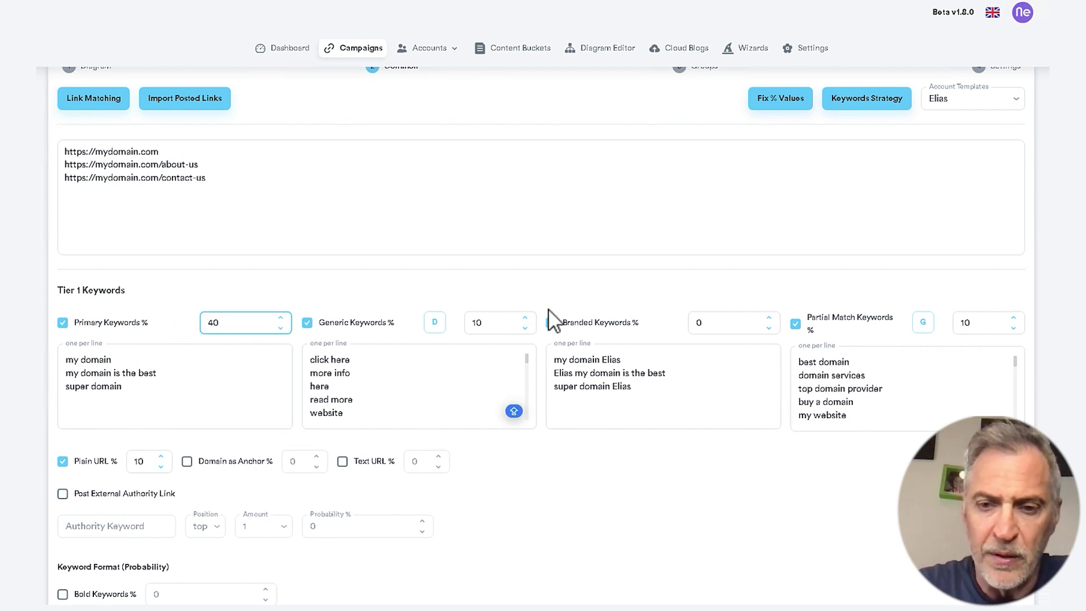
{"action": "left_click", "coordinate": [706, 325]}
{"action": "double_click", "coordinate": [699, 323]}
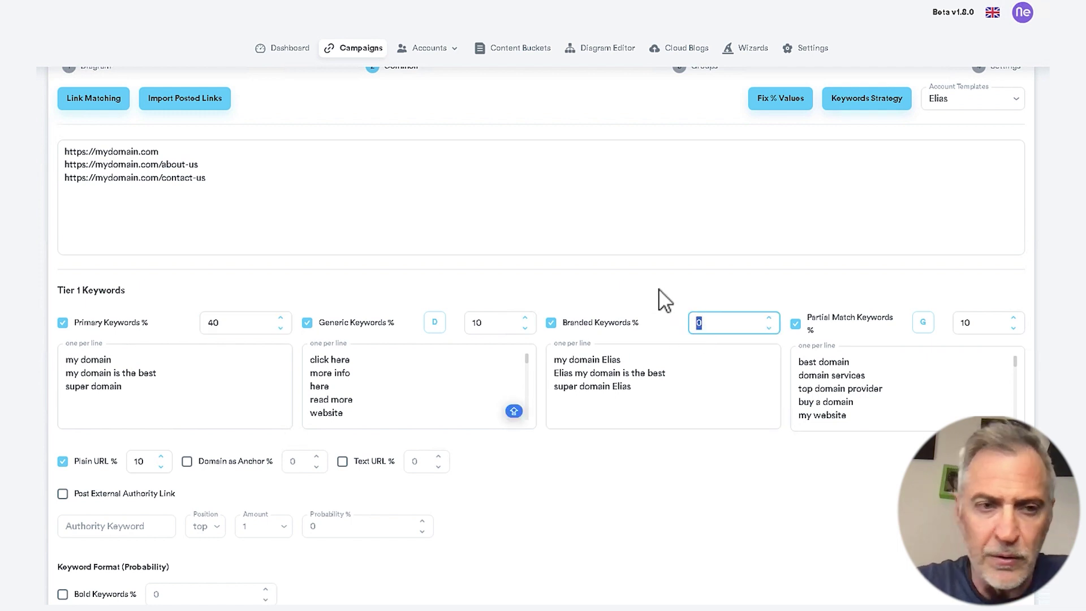
{"action": "type", "text": "30"}
{"action": "left_click", "coordinate": [596, 302]}
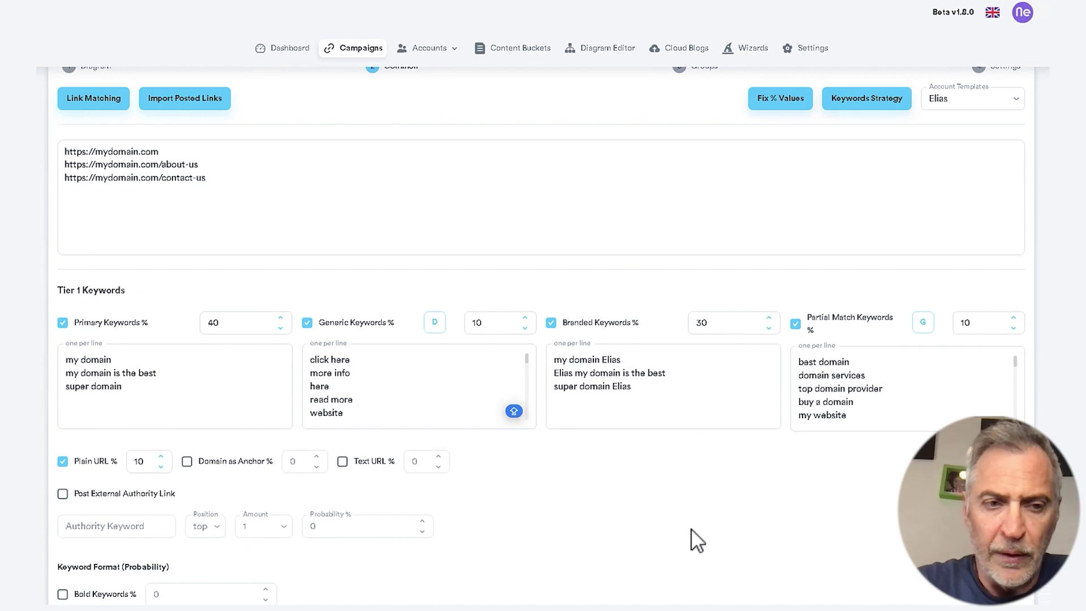
Step: Enable Plain URL anchors for Tier 2+ at 100%
{"action": "scroll", "coordinate": [693, 538], "scroll_direction": "down", "scroll_amount": 3}
{"action": "scroll", "coordinate": [696, 540], "scroll_direction": "down", "scroll_amount": 1}
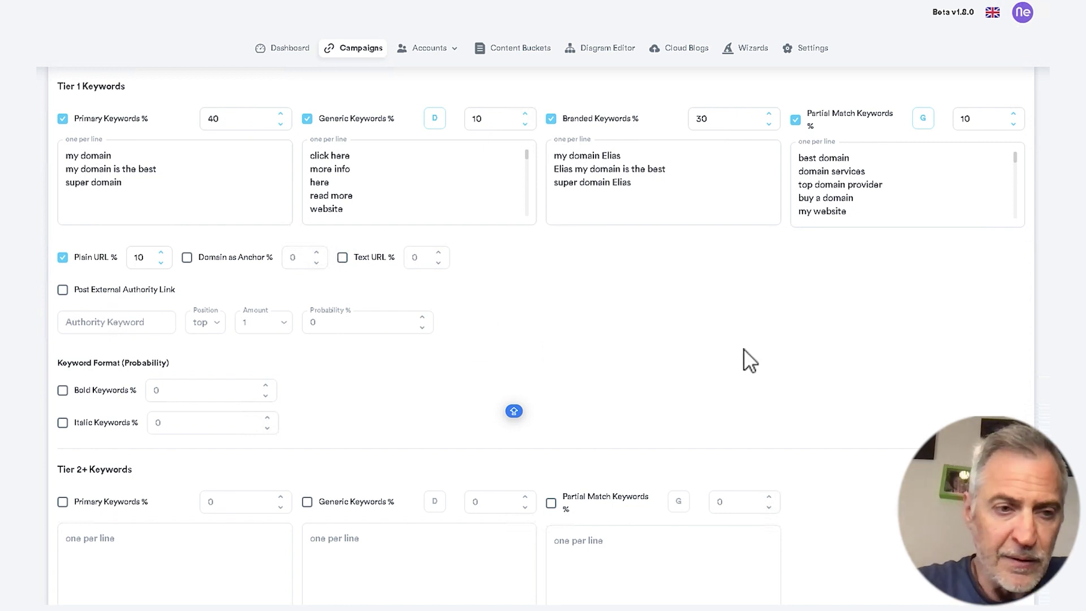
{"action": "scroll", "coordinate": [743, 348], "scroll_direction": "down", "scroll_amount": 2}
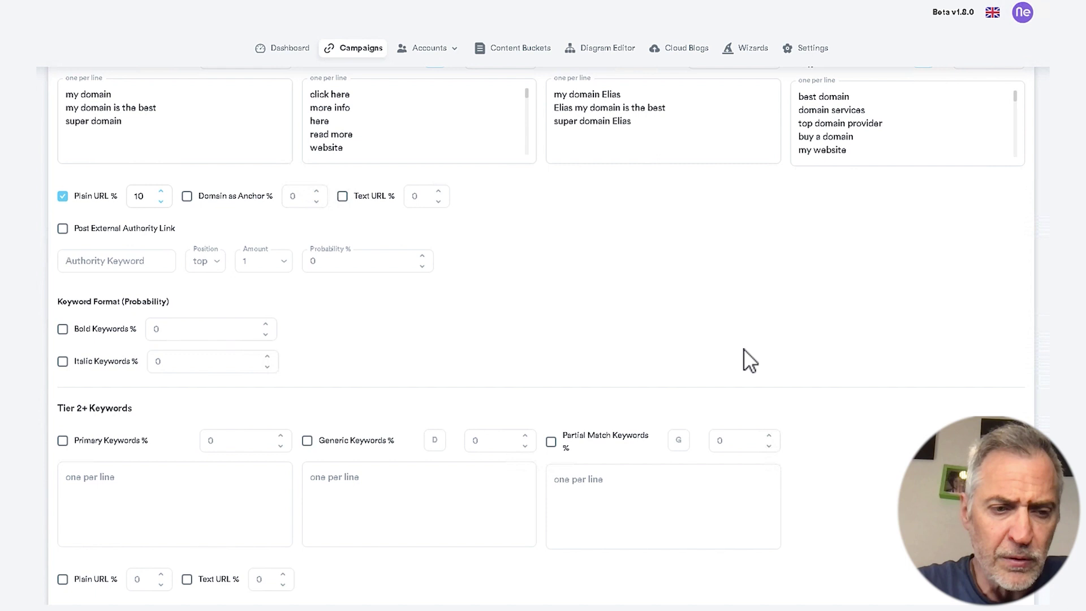
{"action": "scroll", "coordinate": [743, 349], "scroll_direction": "down", "scroll_amount": 1}
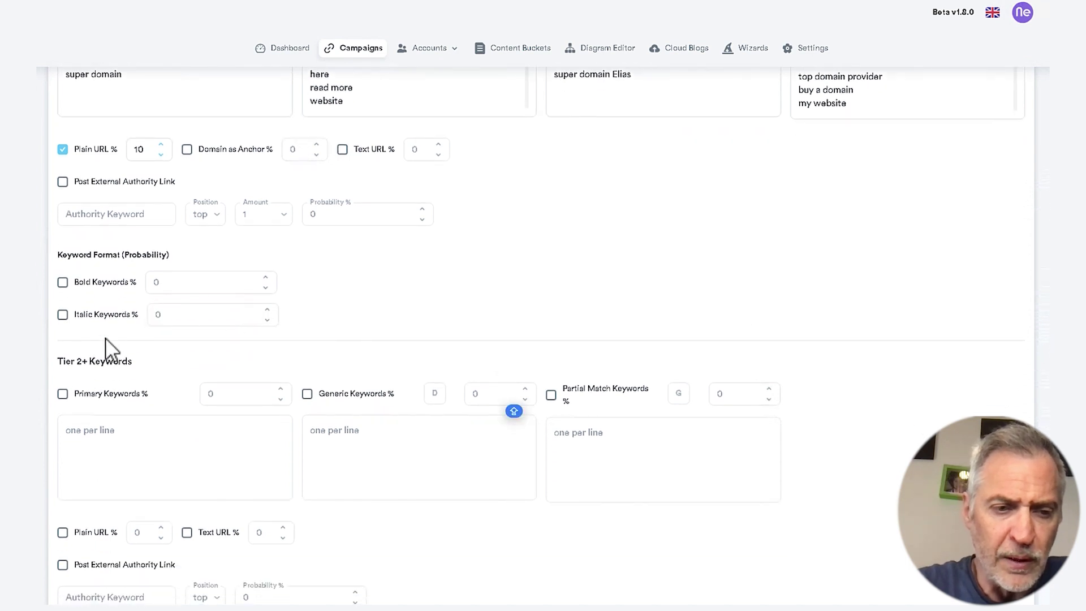
{"action": "left_click", "coordinate": [63, 533]}
{"action": "left_click_drag", "start_coordinate": [146, 531], "coordinate": [115, 532]}
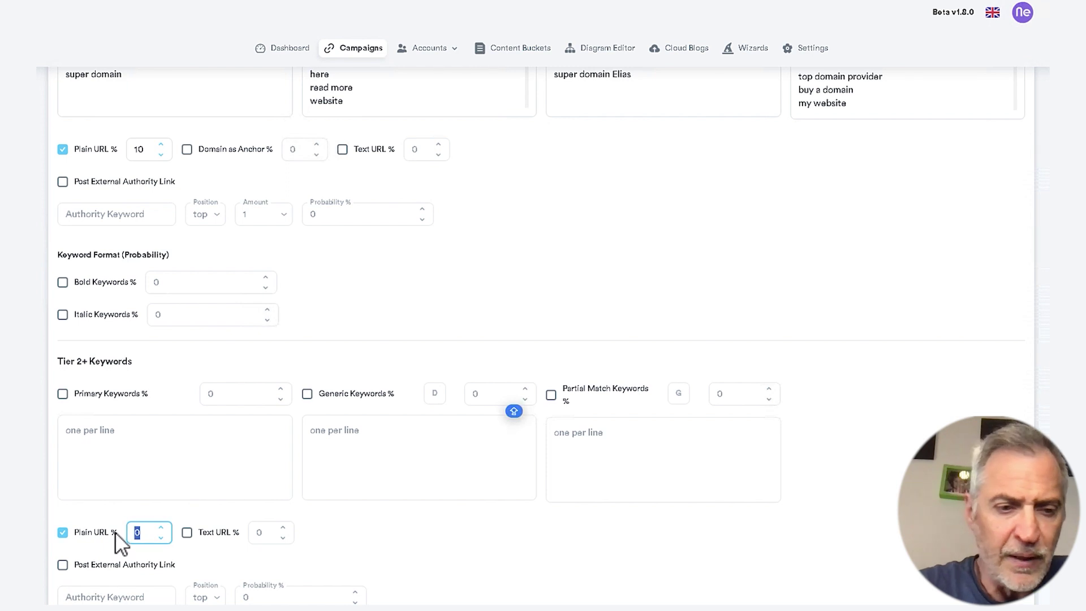
{"action": "type", "text": "100"}
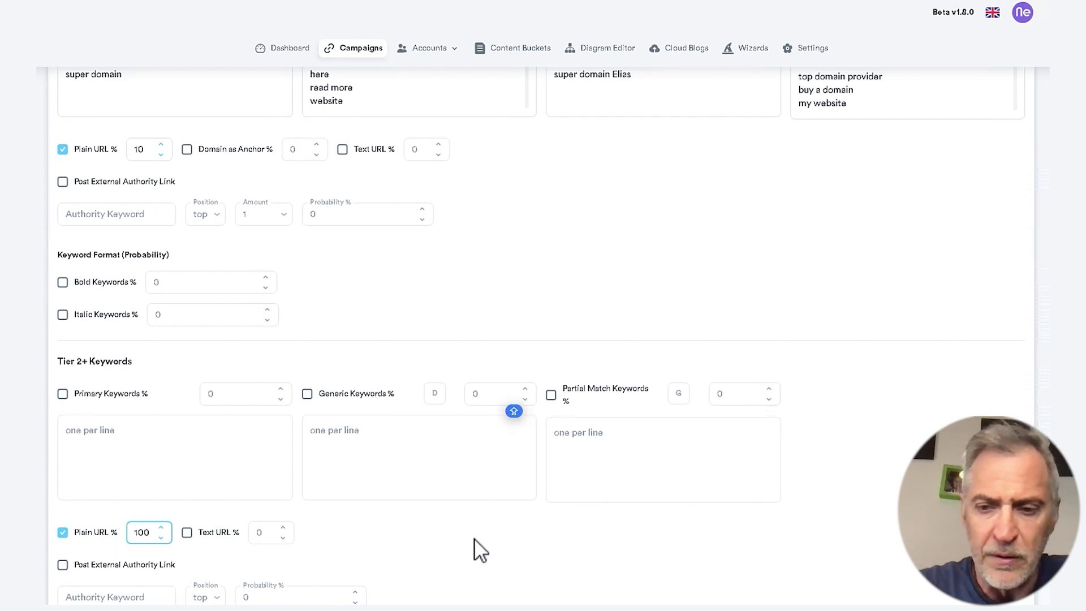
{"action": "left_click", "coordinate": [549, 539]}
{"action": "scroll", "coordinate": [548, 539], "scroll_direction": "down", "scroll_amount": 2}
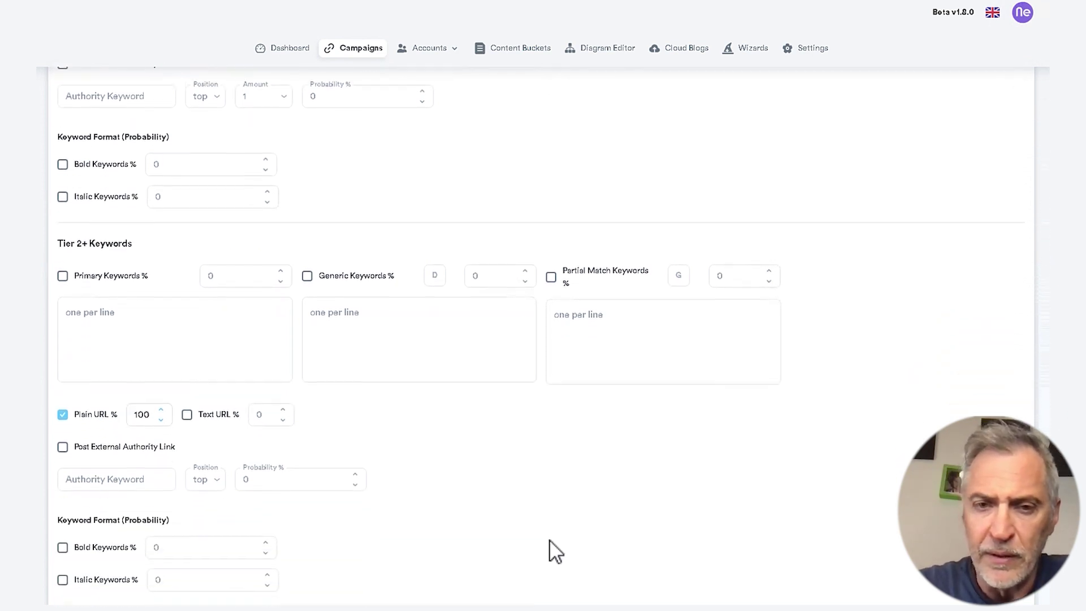
{"action": "scroll", "coordinate": [550, 540], "scroll_direction": "down", "scroll_amount": 2}
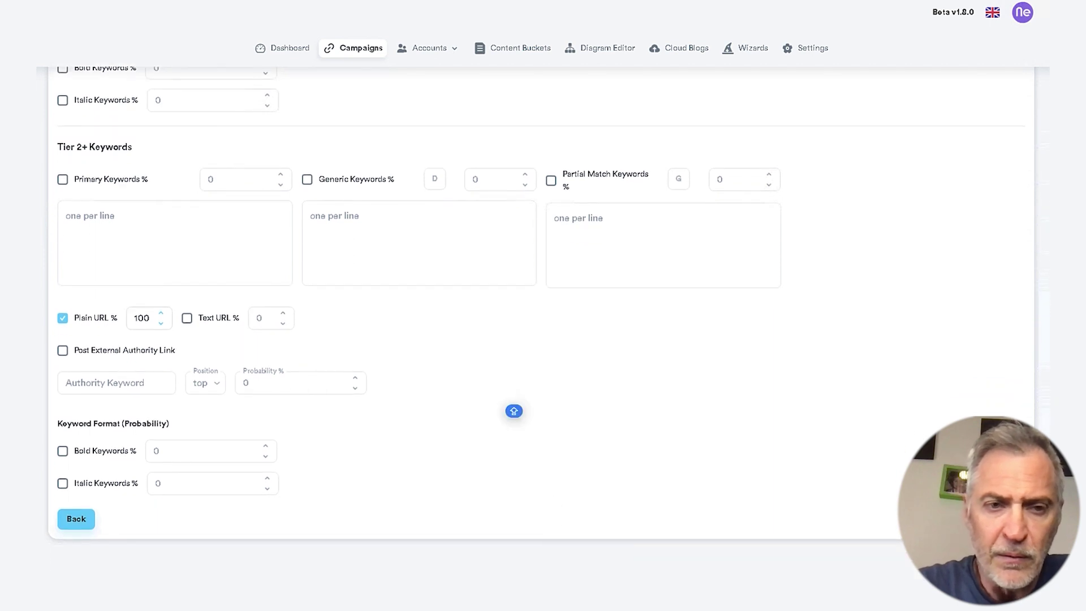
Step: Give Authority Links (1) T1 the Aluminum 01 account bucket, Omega indexer and Roof Repairs content
{"action": "left_click", "coordinate": [514, 411]}
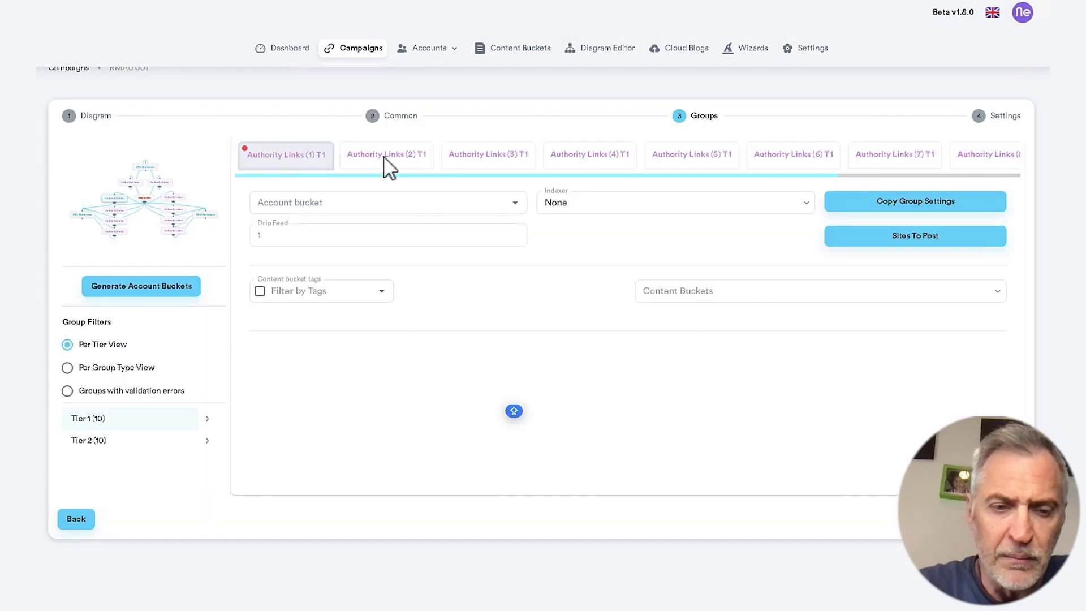
{"action": "left_click", "coordinate": [500, 199]}
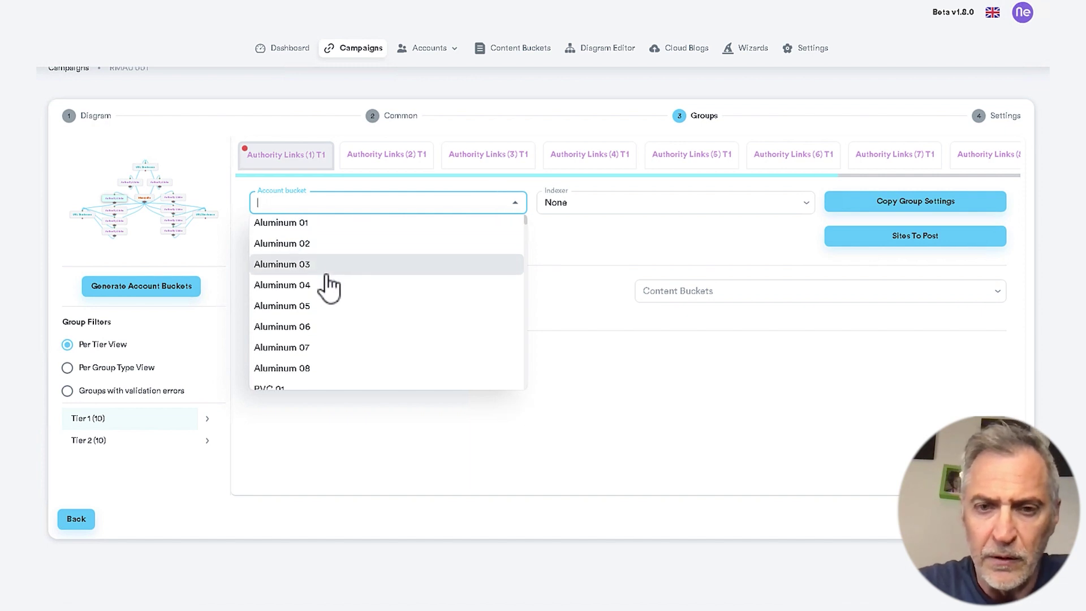
{"action": "left_click", "coordinate": [280, 236]}
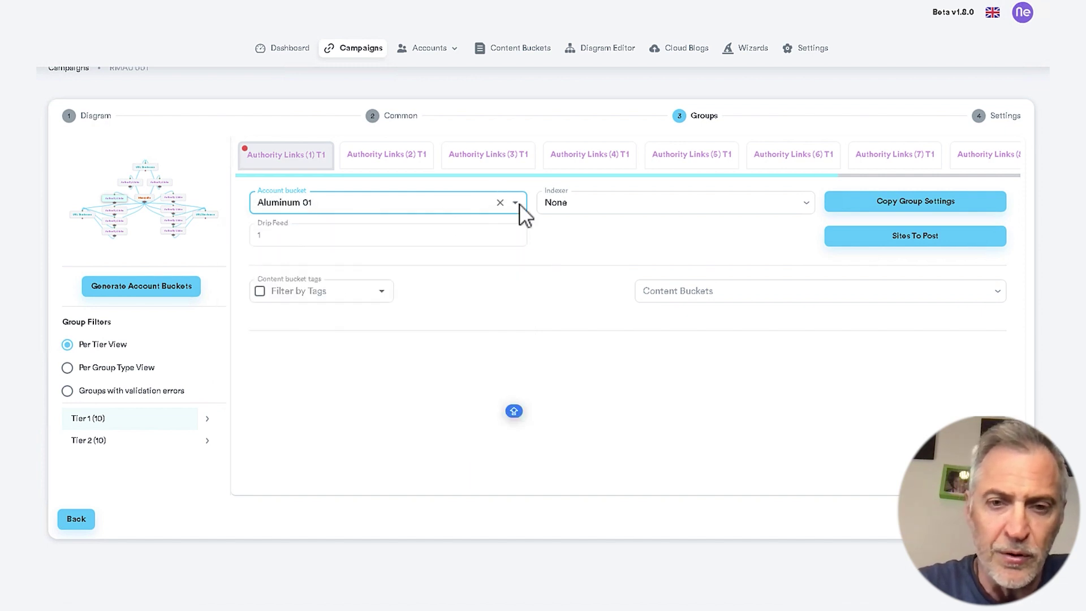
{"action": "left_click", "coordinate": [619, 206]}
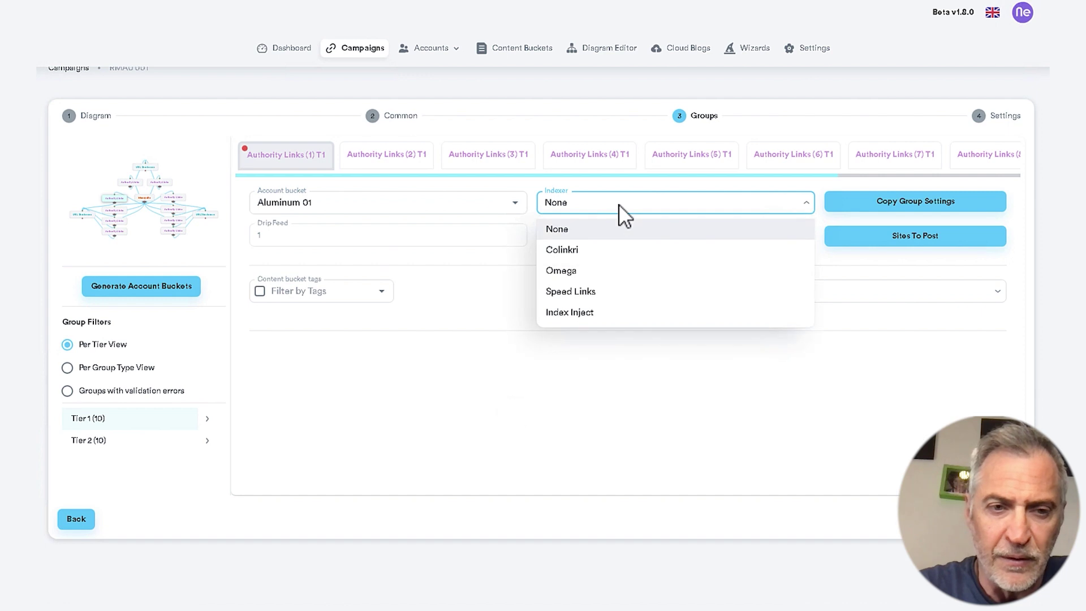
{"action": "left_click", "coordinate": [561, 271]}
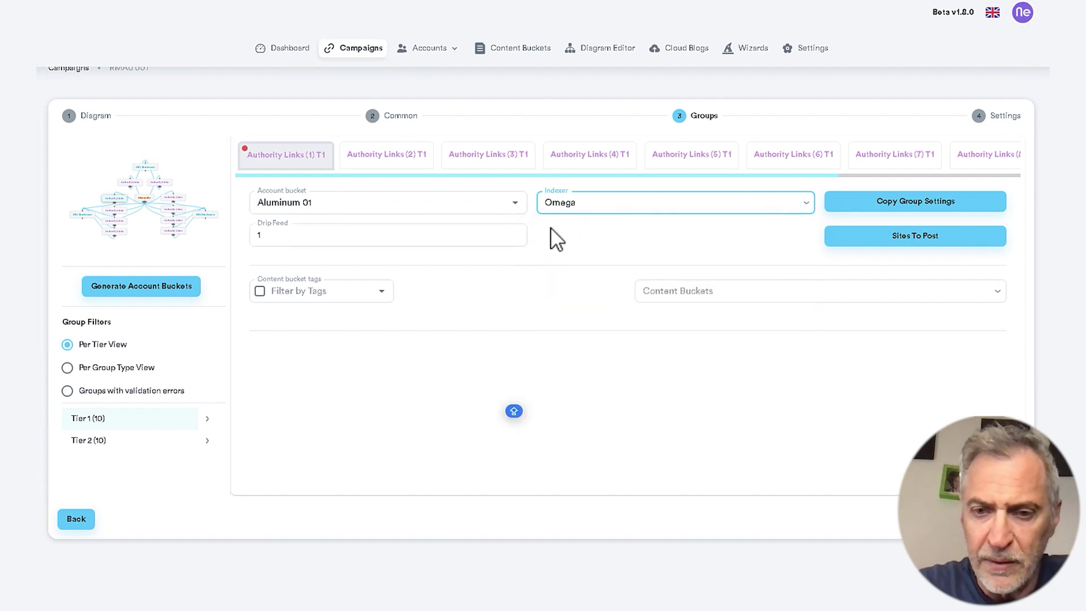
{"action": "left_click", "coordinate": [741, 294]}
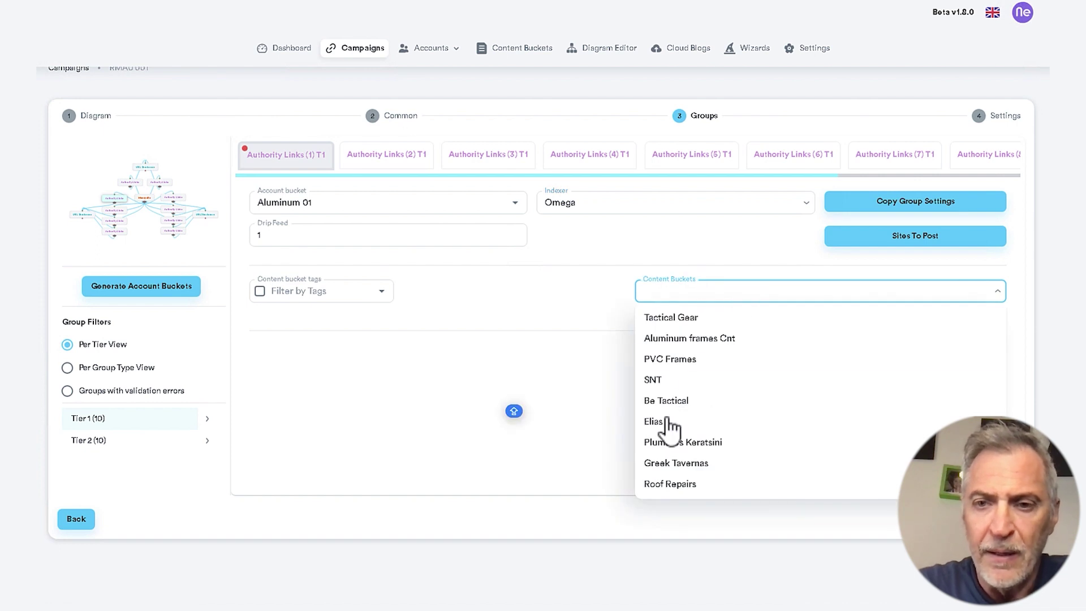
{"action": "left_click", "coordinate": [671, 486]}
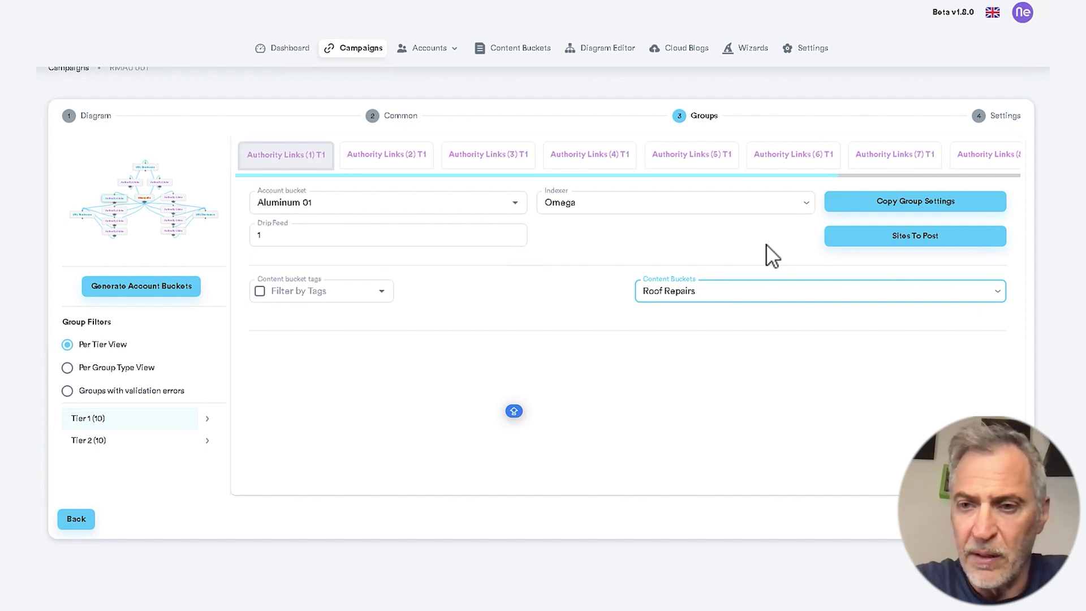
Step: Copy all group settings to all tiers and review Authority Links groups (2) to (7)
{"action": "left_click", "coordinate": [914, 203]}
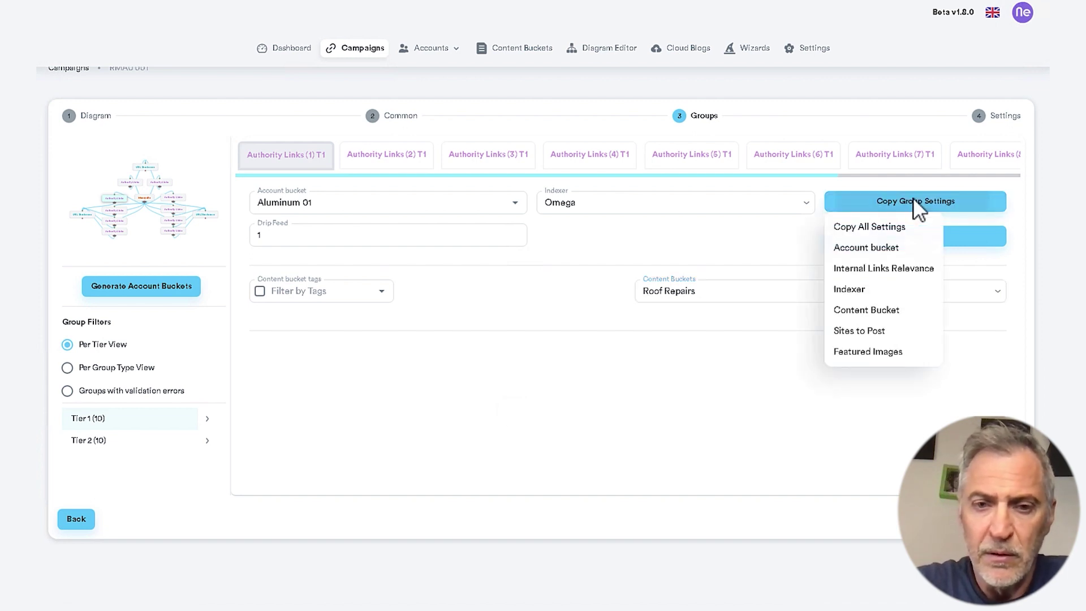
{"action": "left_click", "coordinate": [878, 227]}
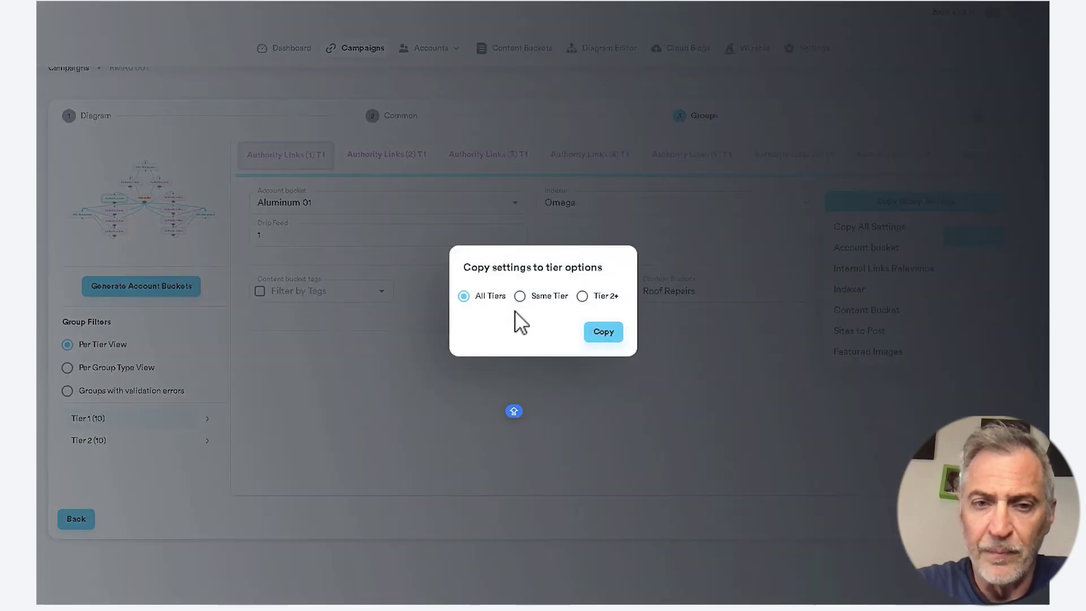
{"action": "left_click", "coordinate": [606, 333]}
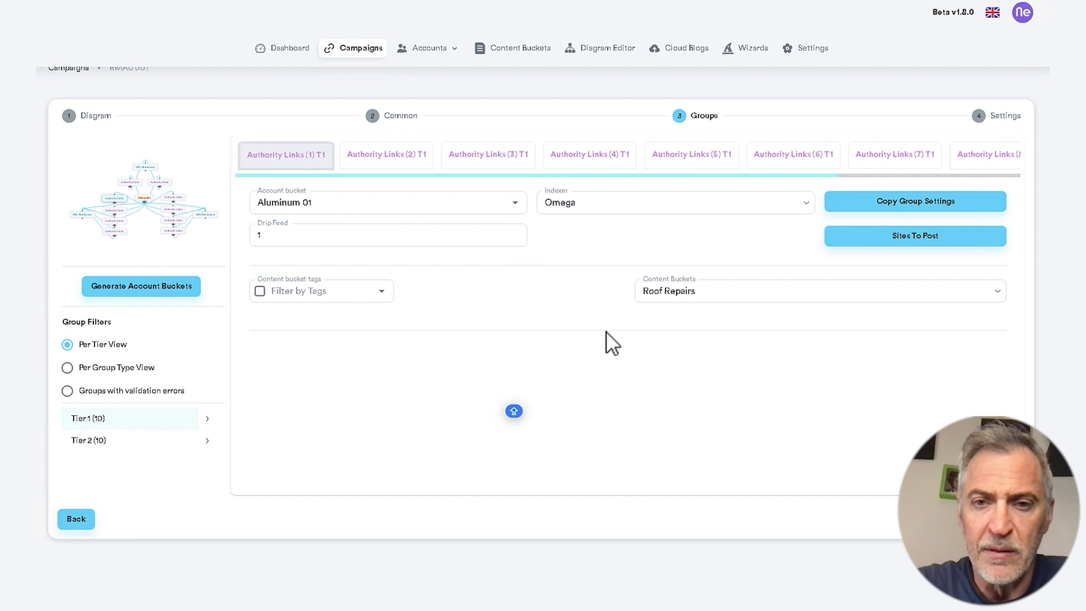
{"action": "left_click", "coordinate": [395, 156]}
{"action": "left_click", "coordinate": [516, 162]}
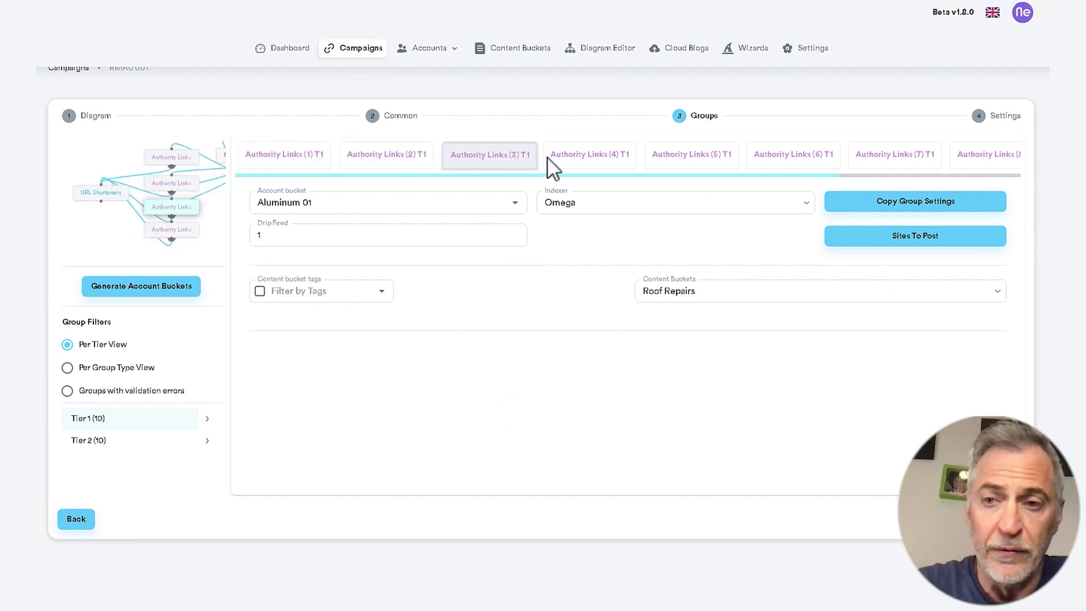
{"action": "left_click", "coordinate": [584, 160]}
{"action": "left_click", "coordinate": [695, 164]}
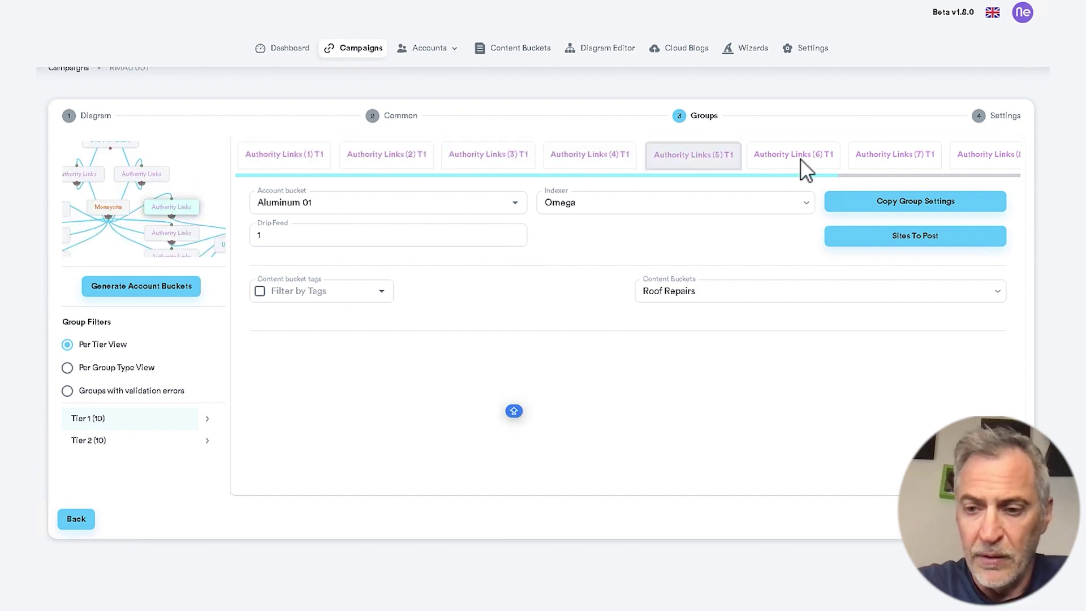
{"action": "left_click", "coordinate": [809, 162]}
{"action": "left_click", "coordinate": [891, 158]}
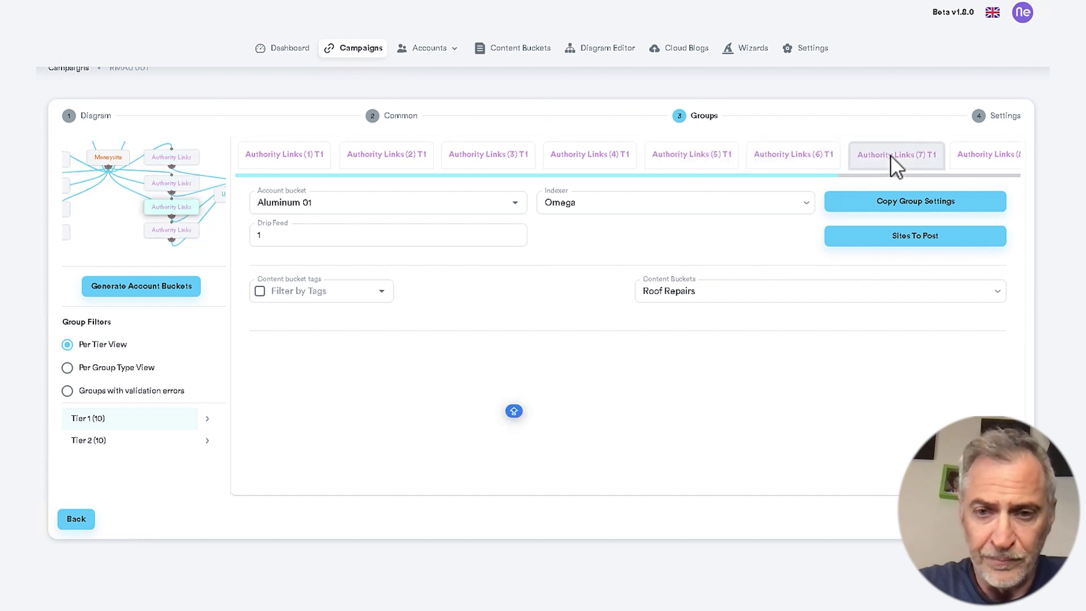
Step: Filter to groups with validation errors and give URL Shorteners (1) T2 the Aluminum 02 bucket
{"action": "left_click", "coordinate": [90, 440]}
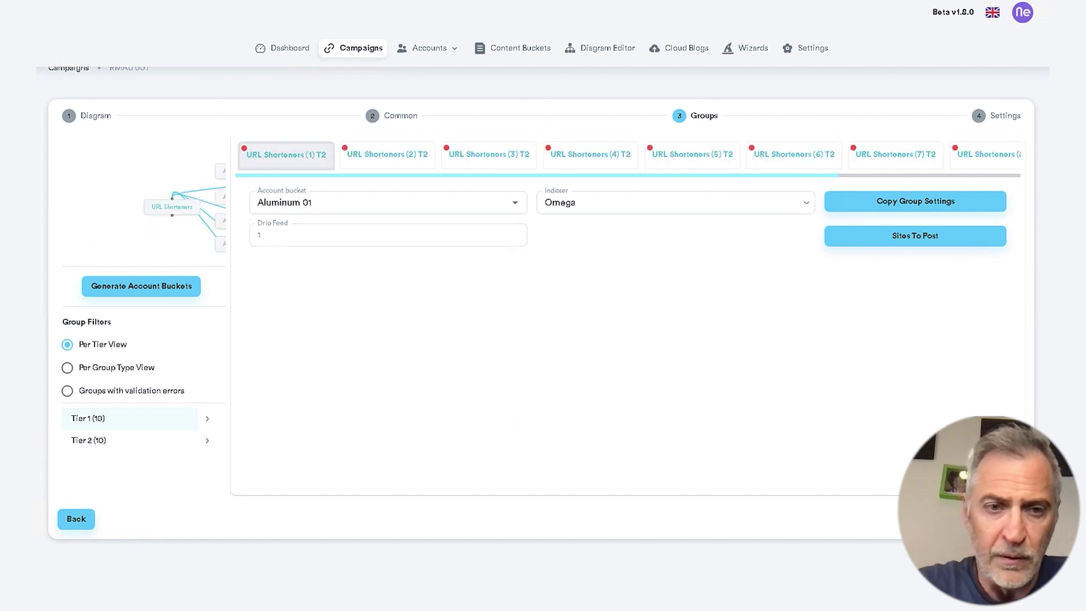
{"action": "left_click", "coordinate": [67, 390]}
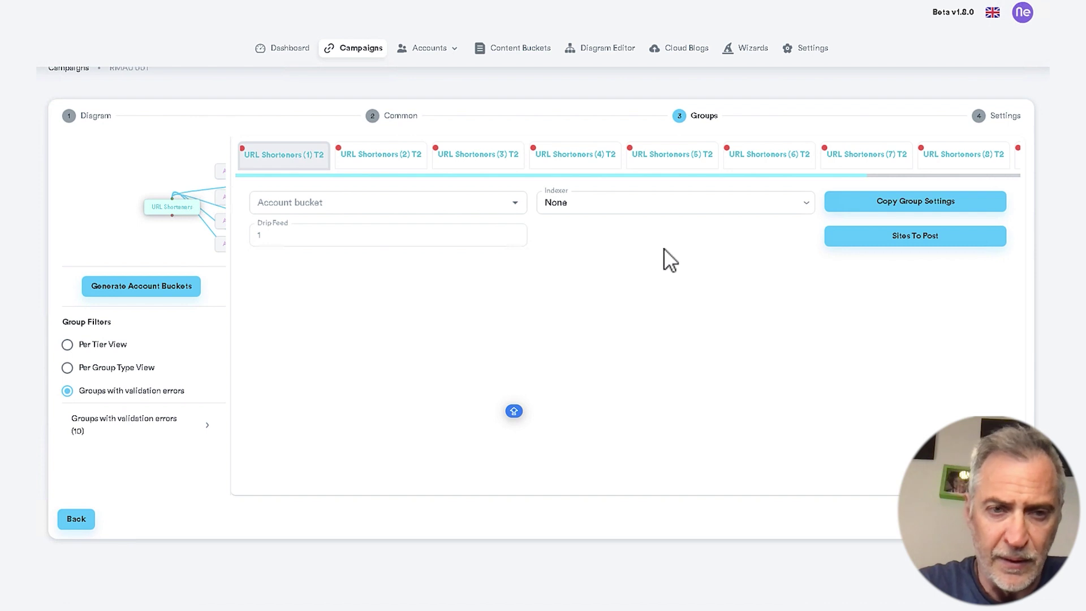
{"action": "left_click", "coordinate": [509, 209]}
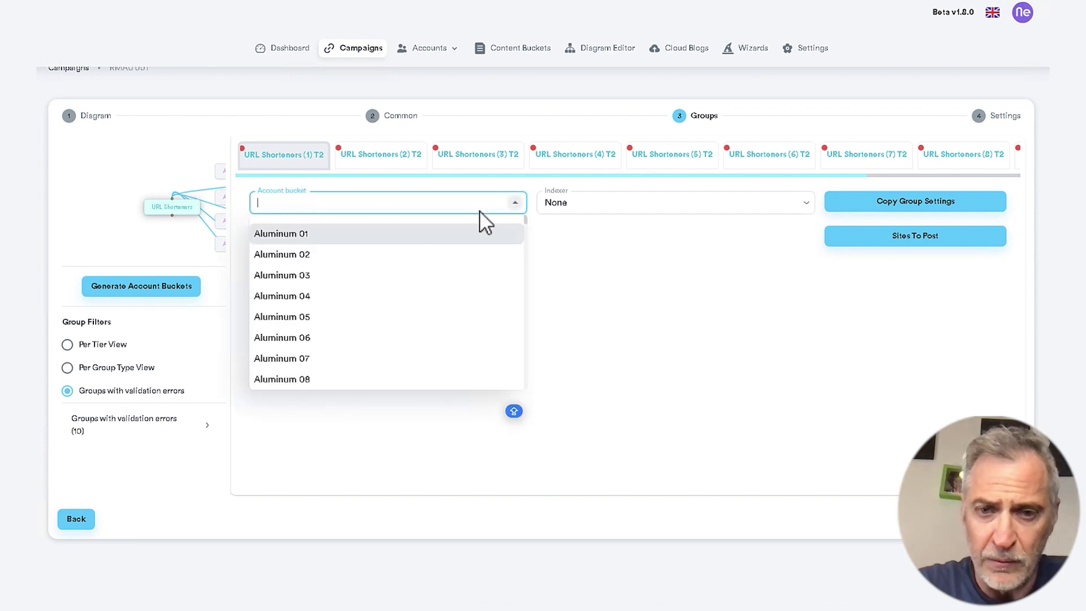
{"action": "left_click", "coordinate": [297, 254]}
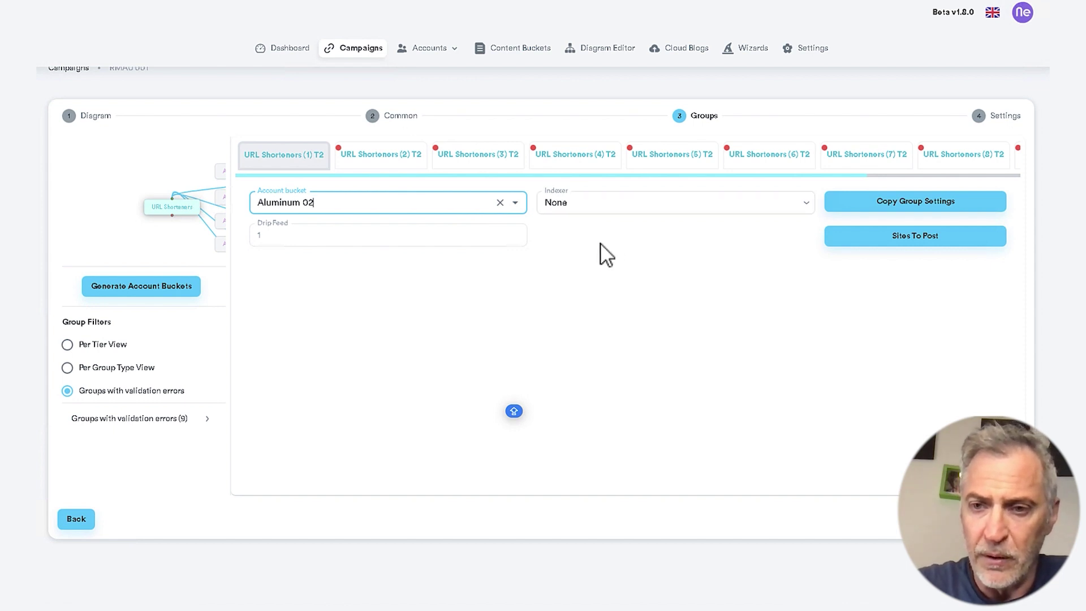
Step: Copy all of this group's settings to all tiers
{"action": "left_click", "coordinate": [891, 200]}
{"action": "left_click", "coordinate": [856, 228]}
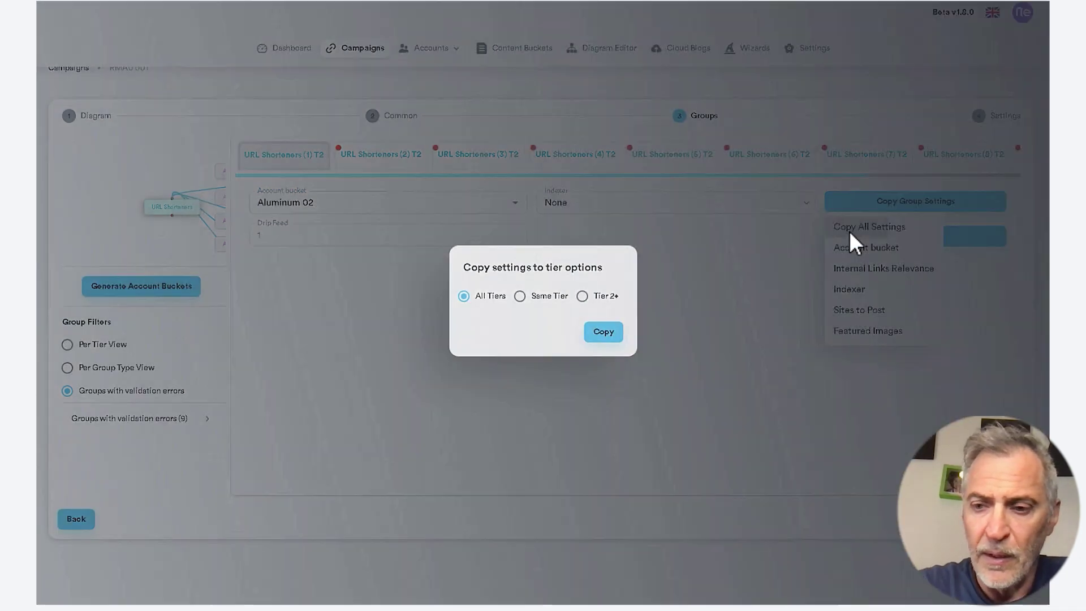
{"action": "left_click", "coordinate": [591, 332]}
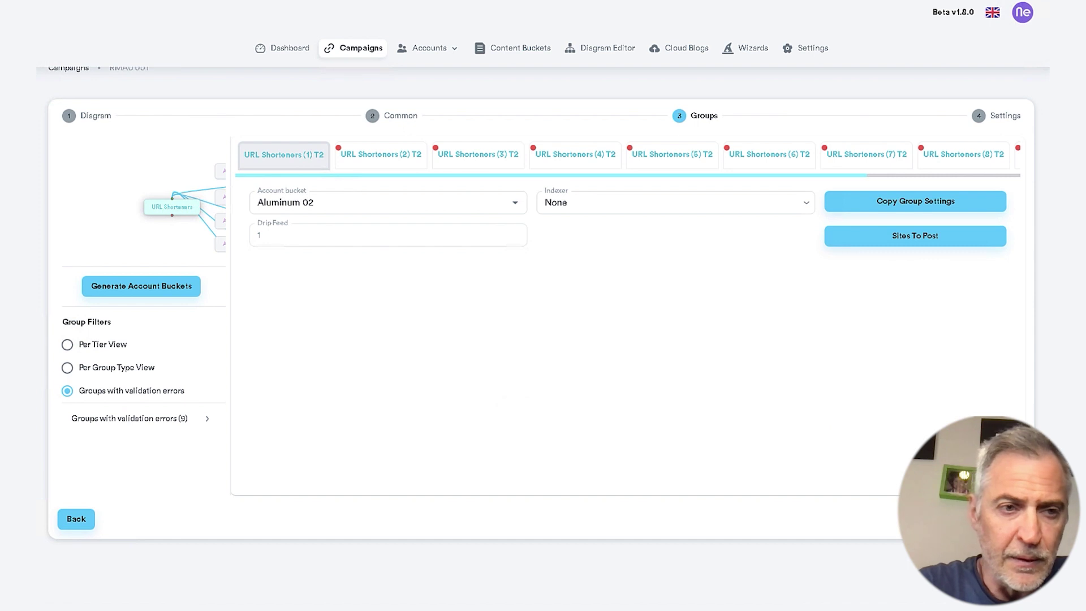
Step: On the Settings step, use 2captcha as primary captcha and allow 50 HTTP connections
{"action": "left_click", "coordinate": [1001, 519]}
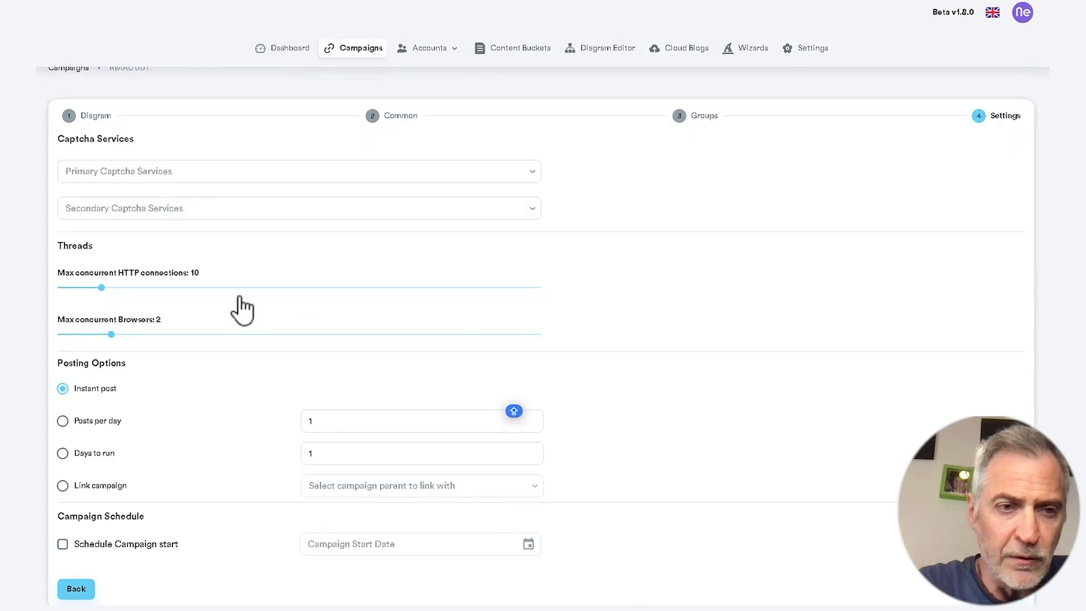
{"action": "left_click", "coordinate": [212, 177]}
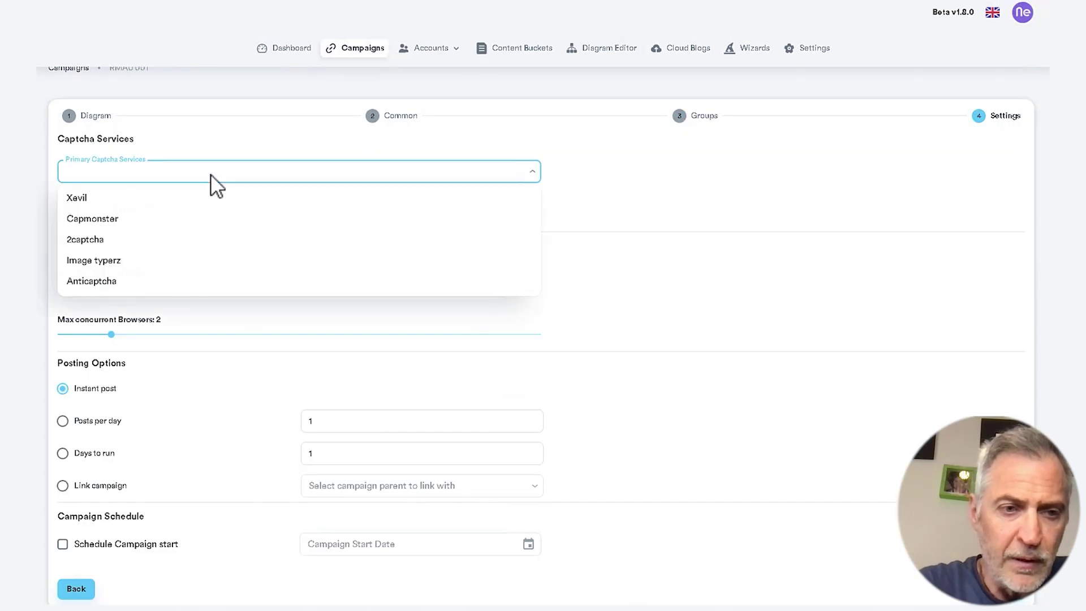
{"action": "left_click", "coordinate": [108, 247]}
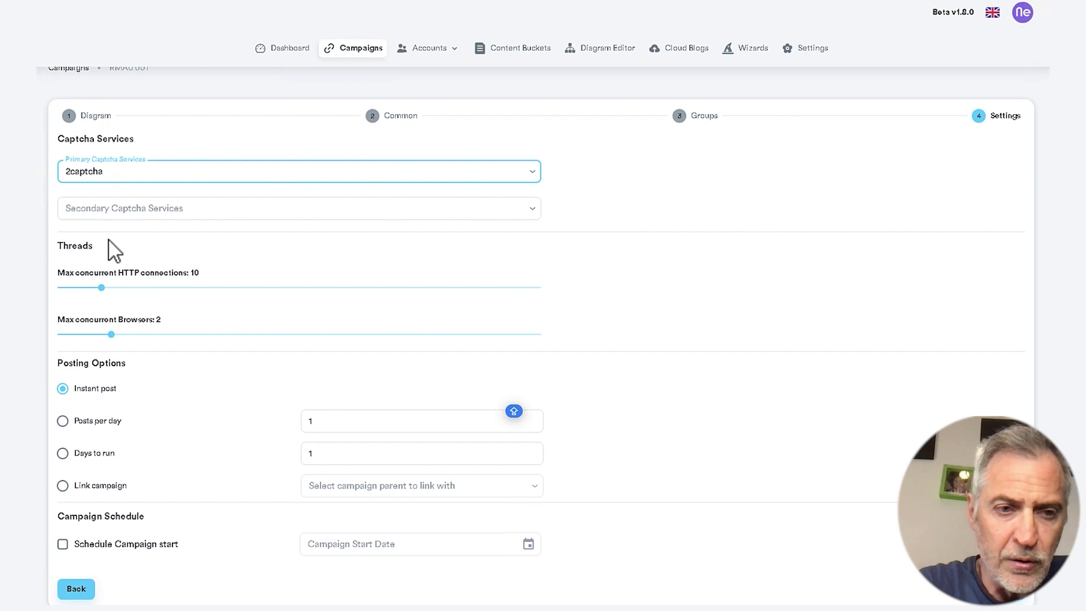
{"action": "left_click", "coordinate": [105, 289]}
{"action": "left_click_drag", "start_coordinate": [106, 288], "coordinate": [299, 292]}
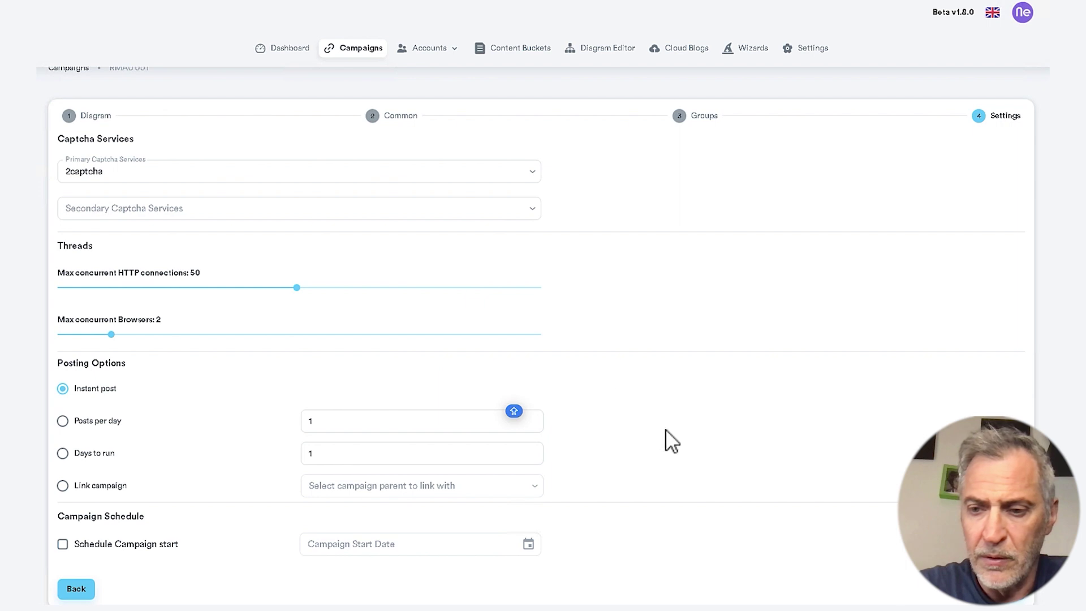
{"action": "scroll", "coordinate": [735, 479], "scroll_direction": "down", "scroll_amount": 2}
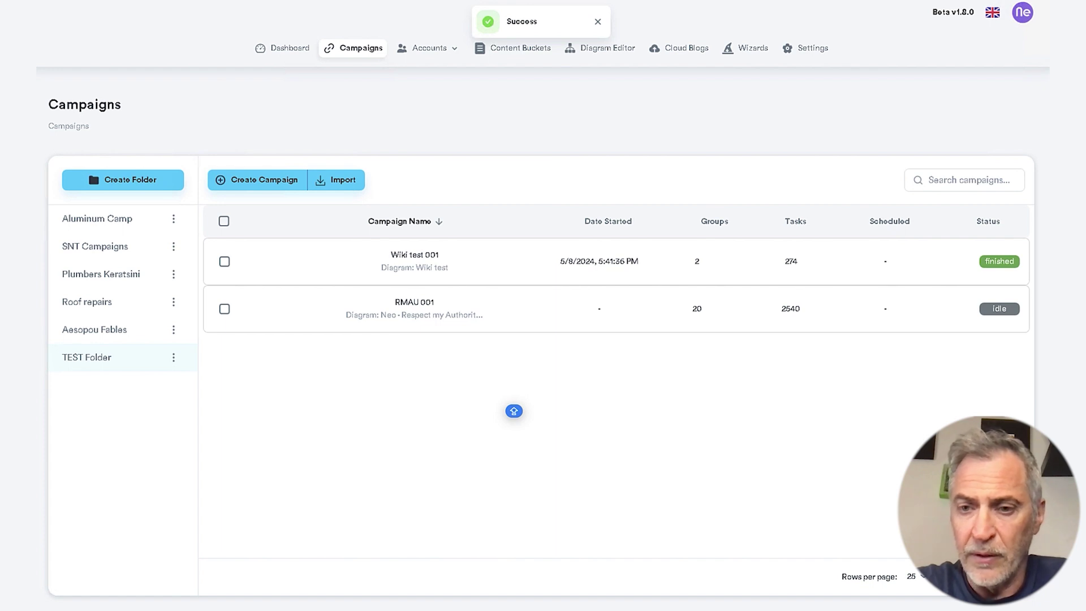
{"action": "mouse_move", "coordinate": [887, 312]}
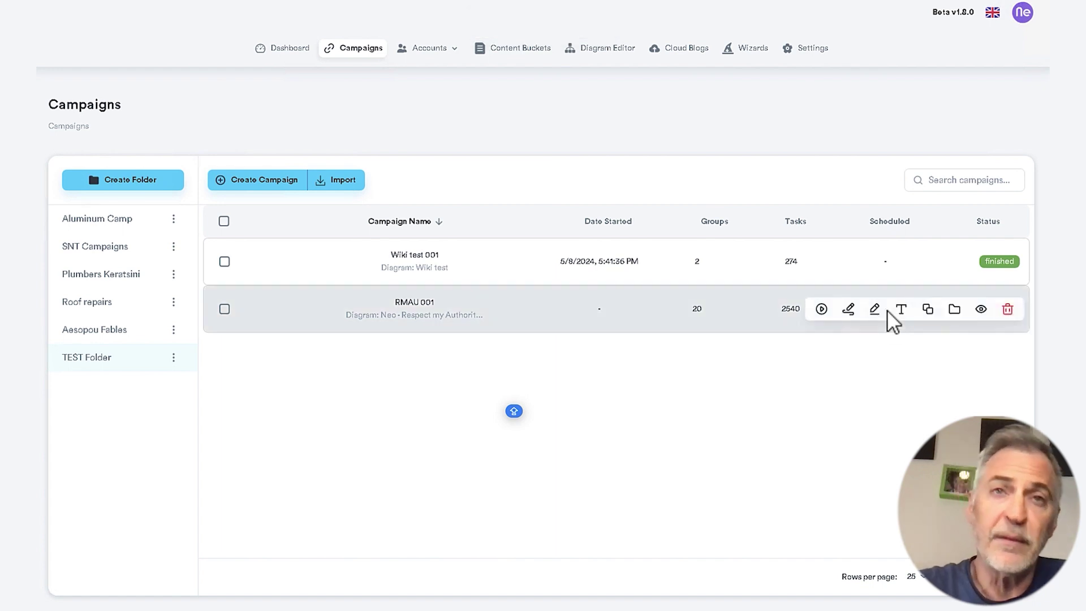